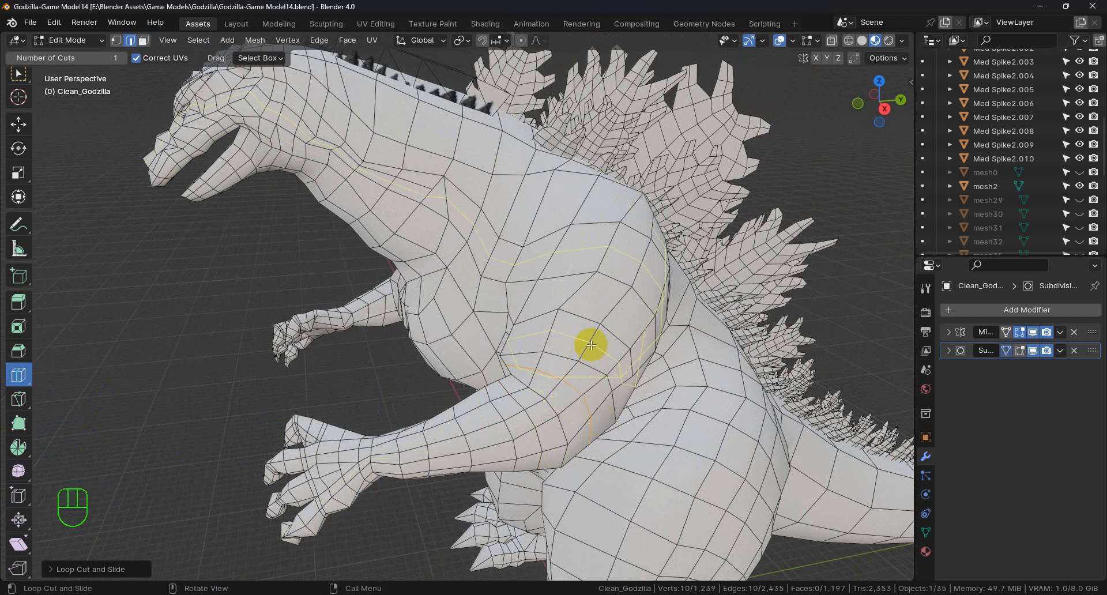
# Knife-cut an edge on the neck base, from the loose edge end across the triangle to its neighbouring edge.
pyautogui.moveTo(591, 345)
pyautogui.mouseDown(button='middle')
pyautogui.moveTo(561, 336)
pyautogui.moveTo(598, 340)
pyautogui.mouseUp(button='middle')
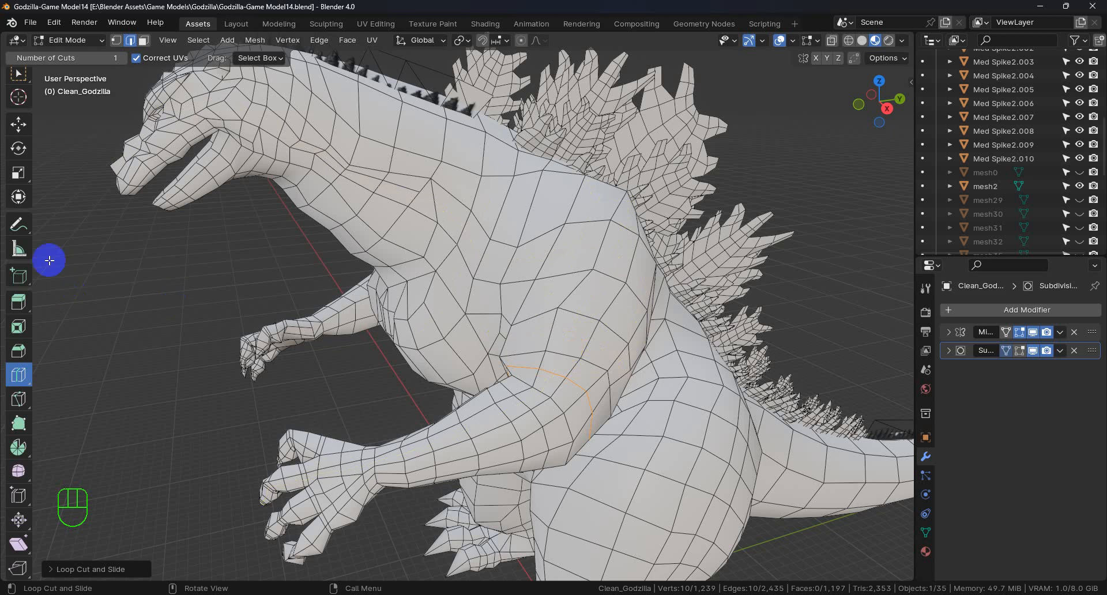
pyautogui.click(19, 398)
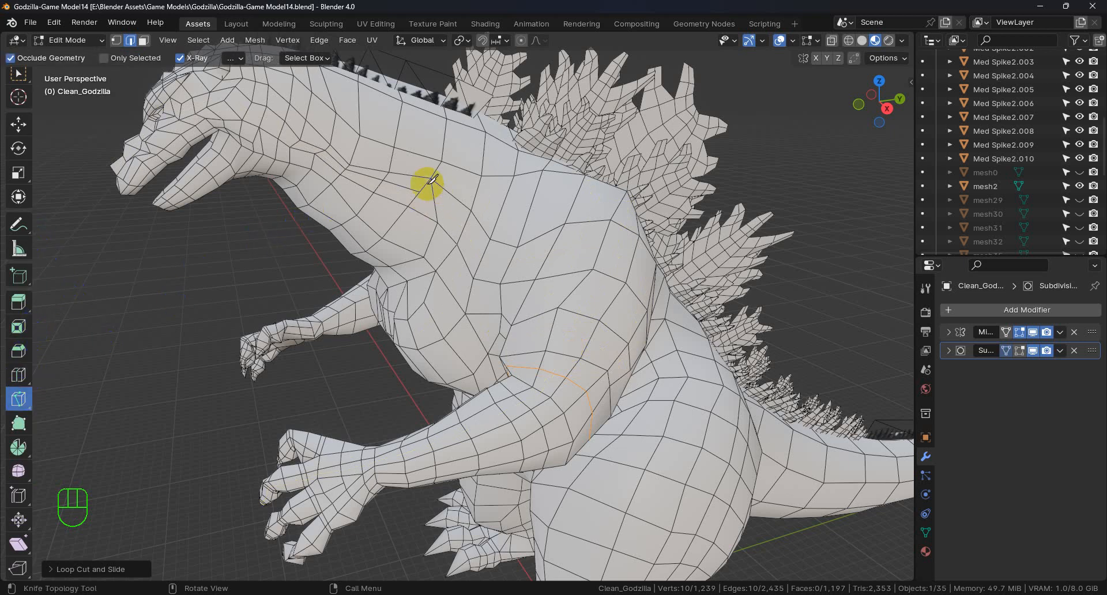
pyautogui.scroll(6, 442, 192)
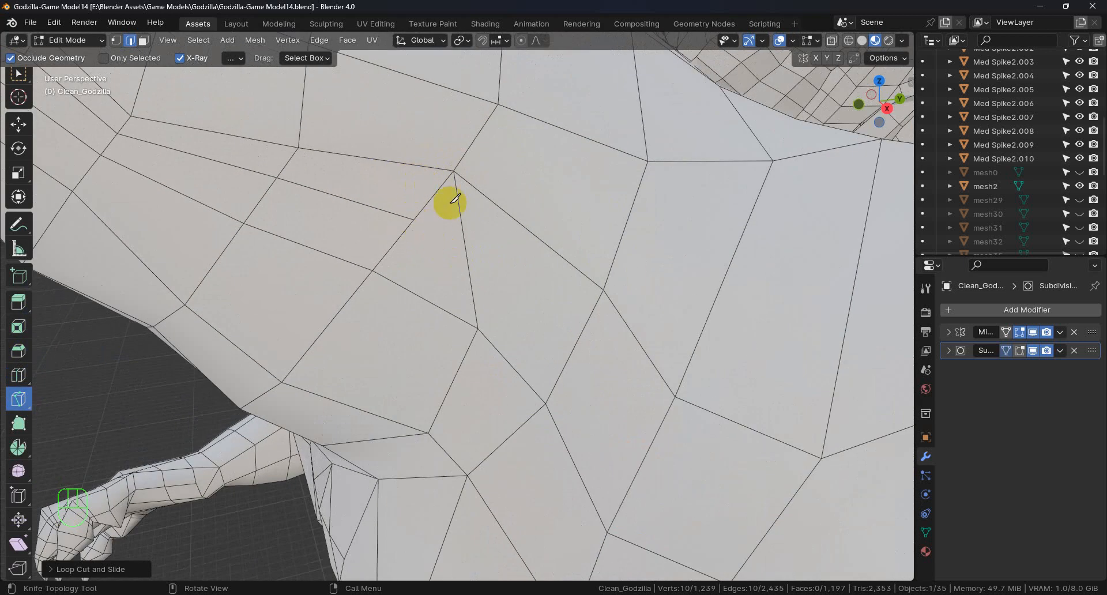
pyautogui.click(414, 220)
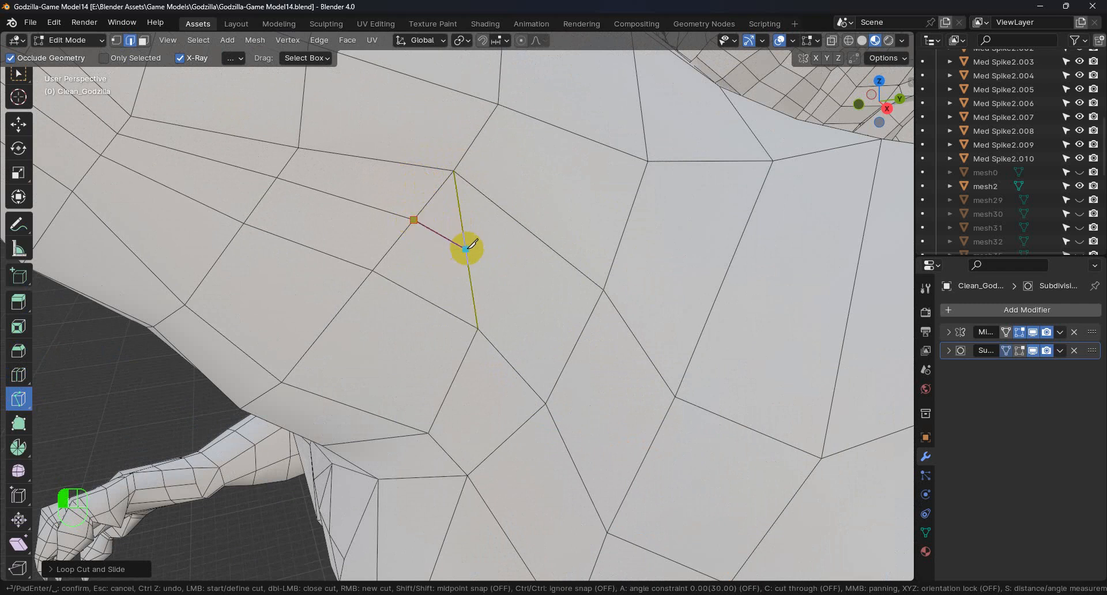
pyautogui.click(466, 254)
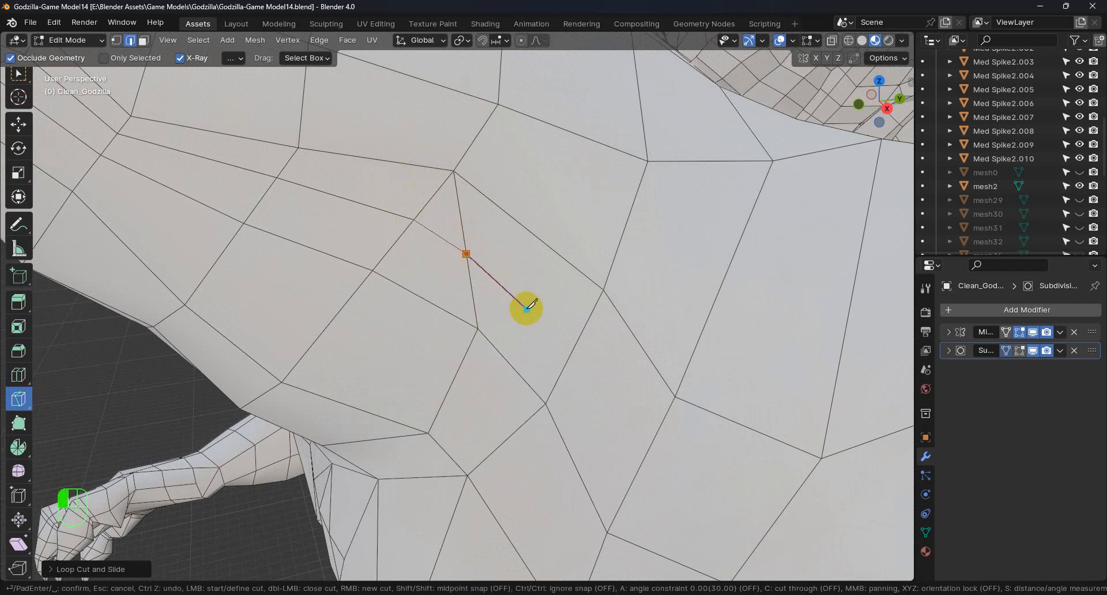
pyautogui.press('Return')
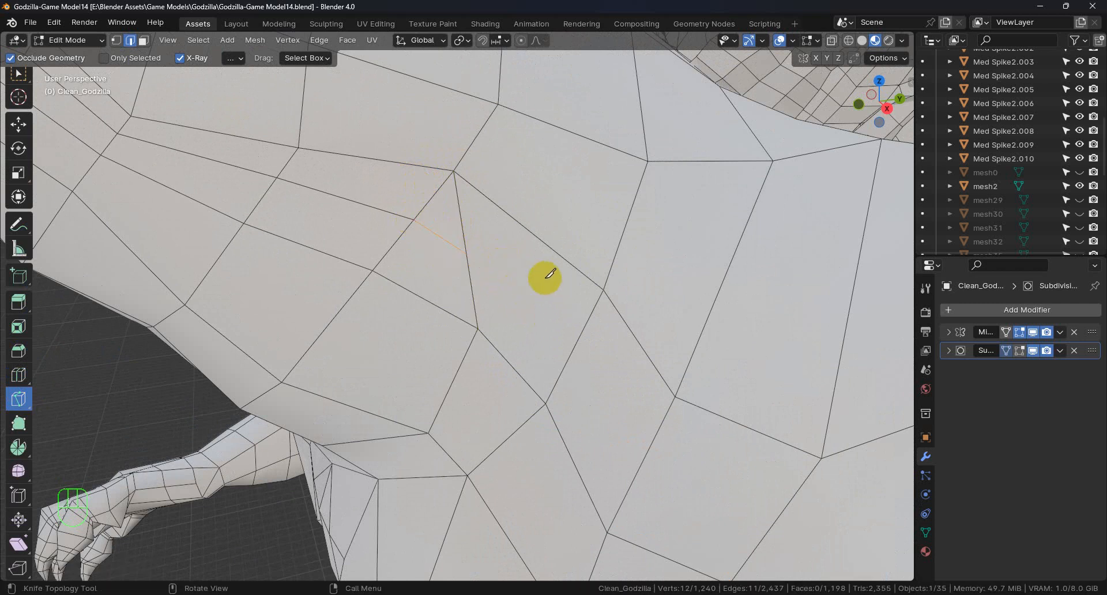
# Add one loop cut running over the shoulder and around the upper arm.
pyautogui.scroll(-5, 528, 305)
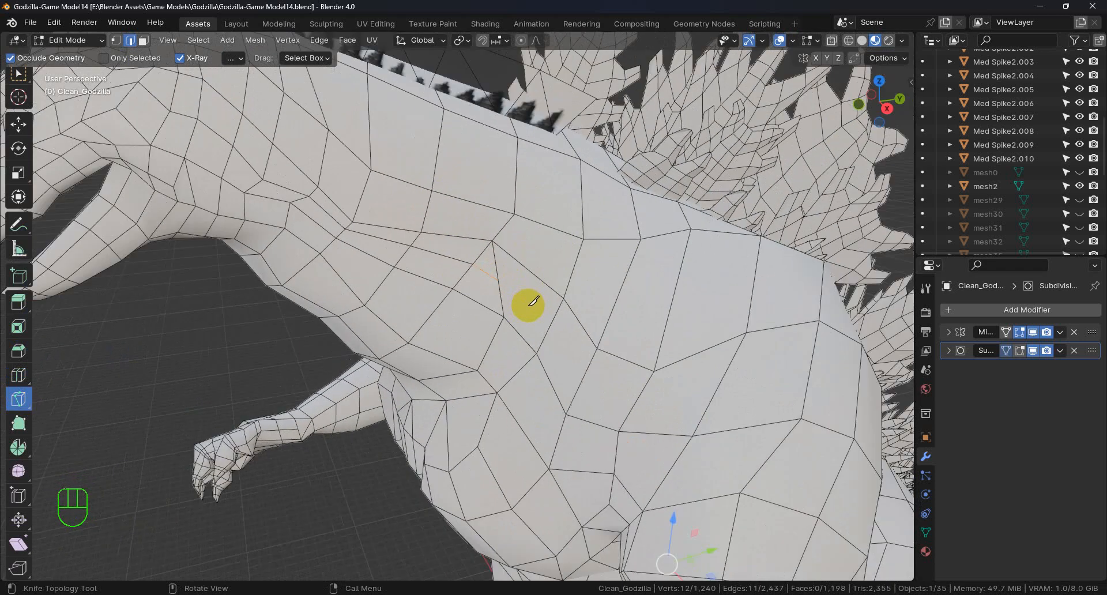
pyautogui.keyDown('shift'); pyautogui.moveTo(588, 348); pyautogui.dragTo(497, 267, button='middle'); pyautogui.keyUp('shift')
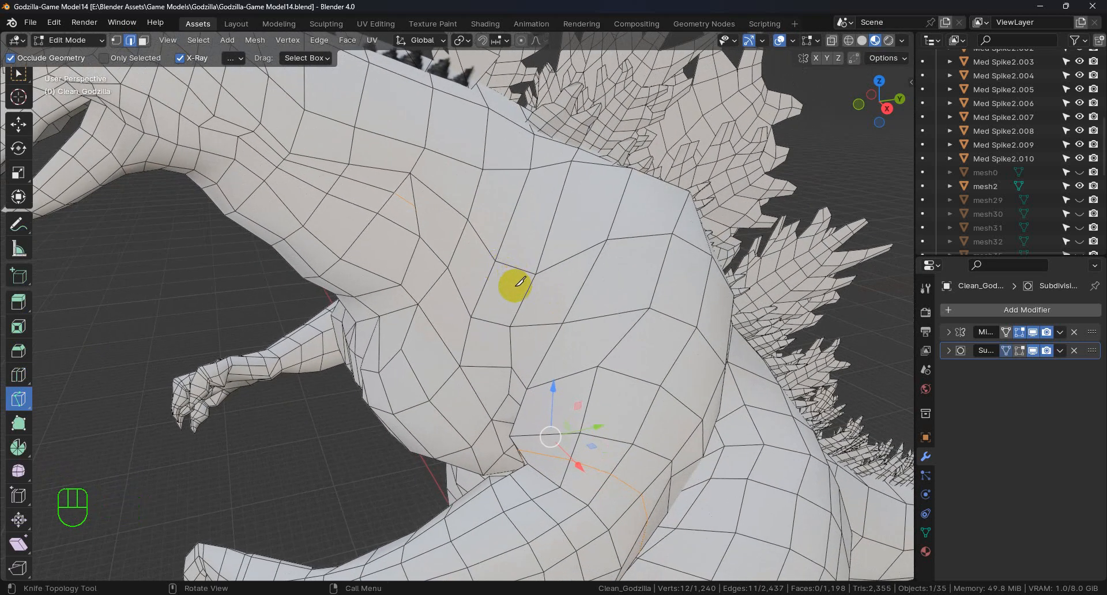
pyautogui.scroll(-2, 515, 287)
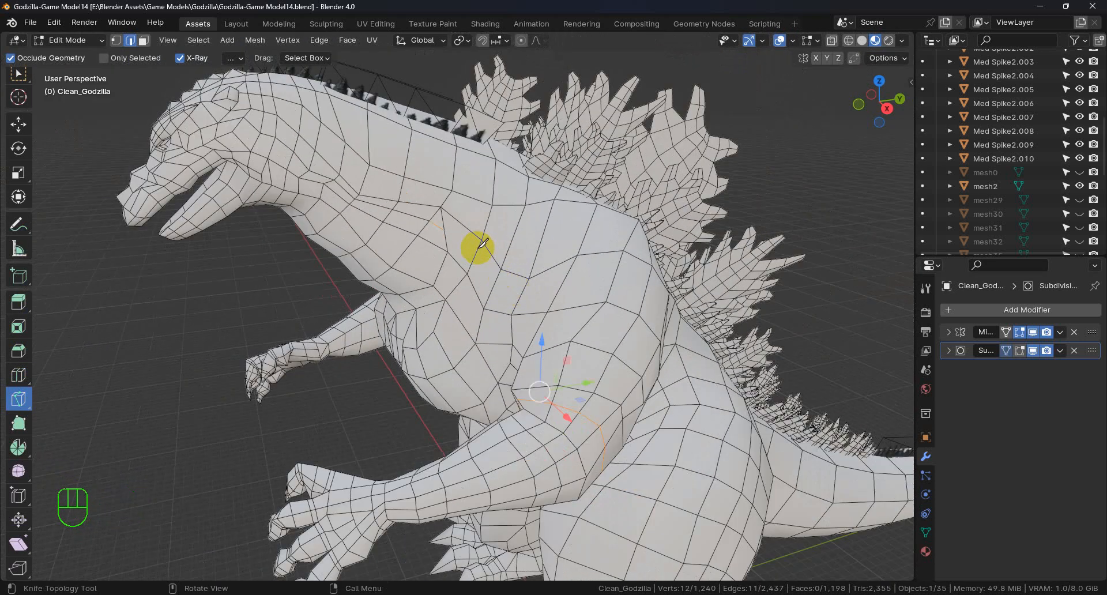
pyautogui.click(18, 374)
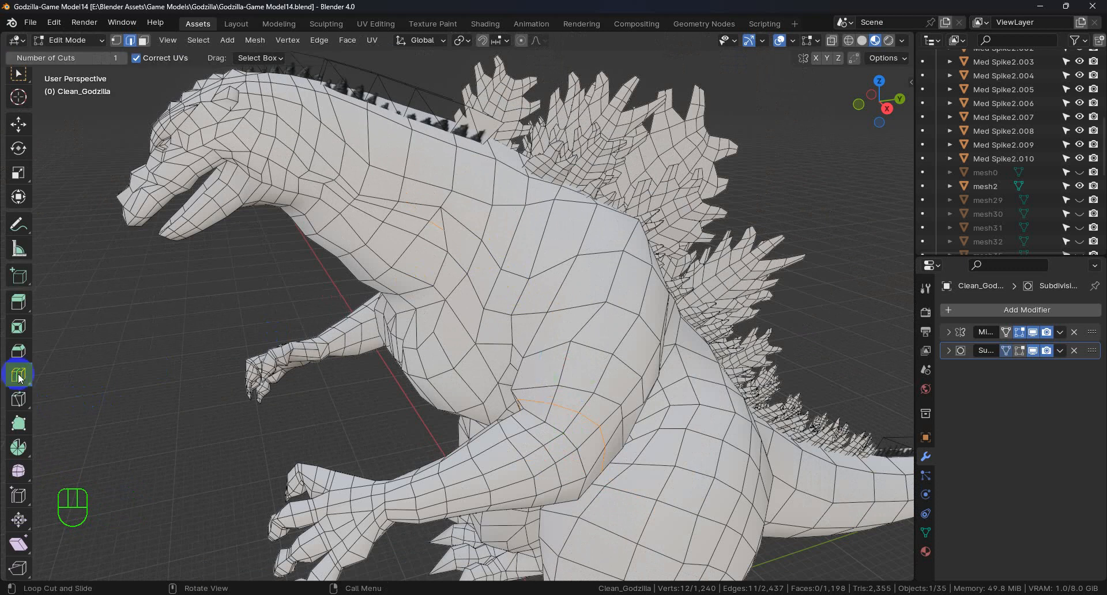
pyautogui.click(526, 295)
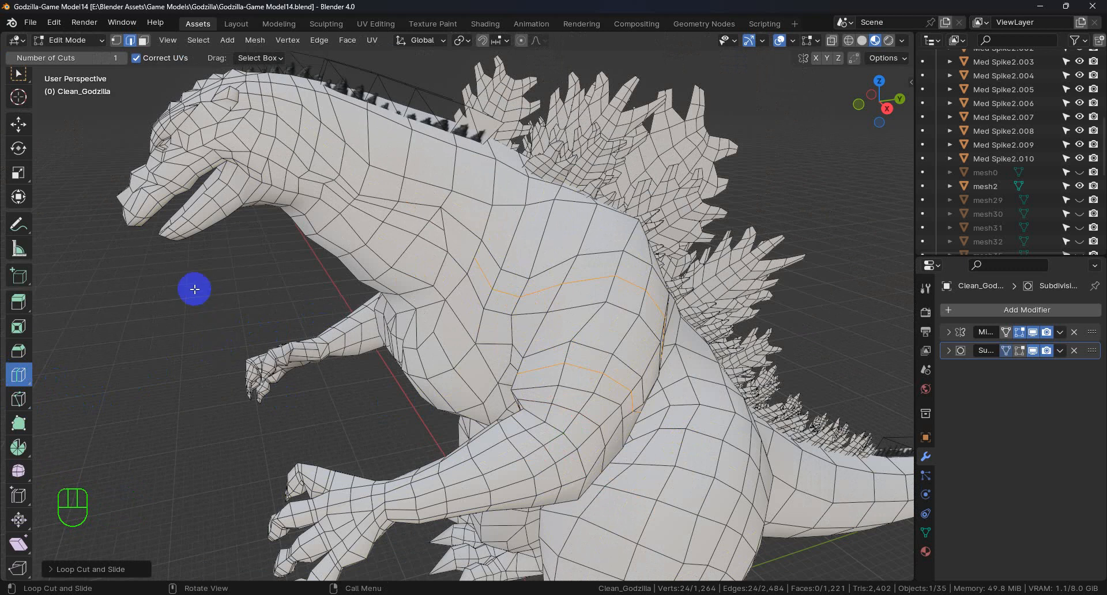
# Knife an edge joining the previous neck cut's end to the start of the new shoulder loop.
pyautogui.scroll(4, 461, 244)
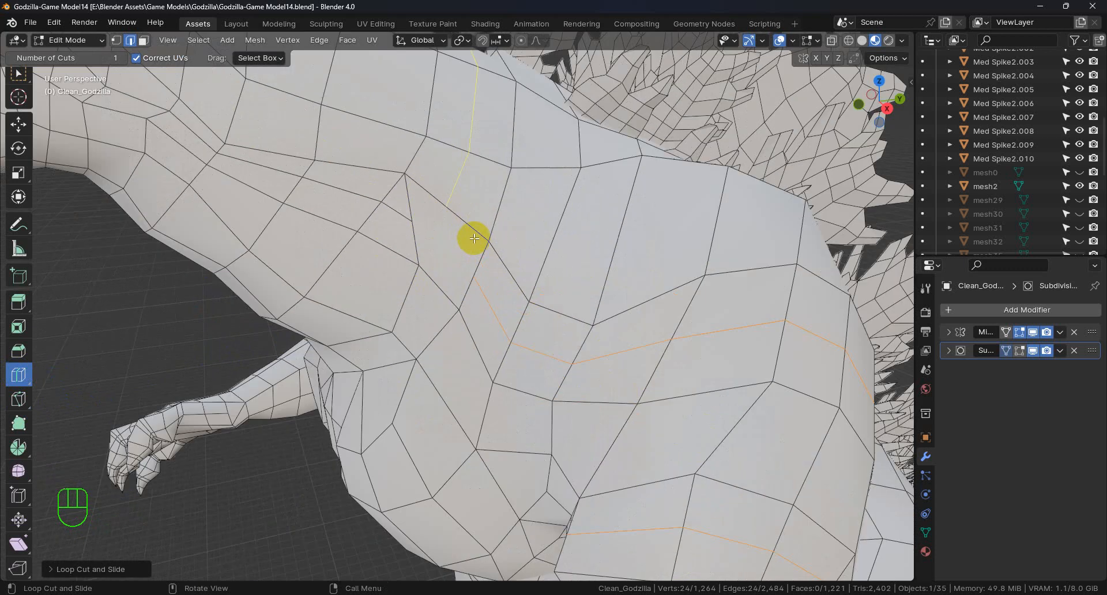
pyautogui.keyDown('shift'); pyautogui.moveTo(450, 240); pyautogui.dragTo(470, 297, button='middle'); pyautogui.keyUp('shift')
pyautogui.scroll(2, 438, 282)
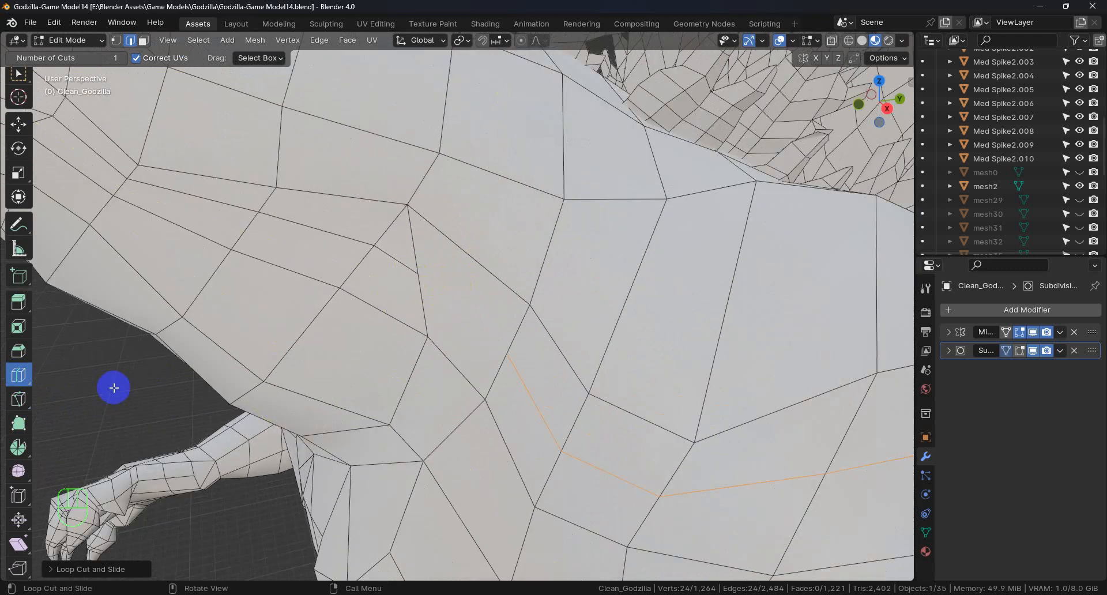
pyautogui.click(18, 399)
pyautogui.click(418, 273)
pyautogui.click(507, 354)
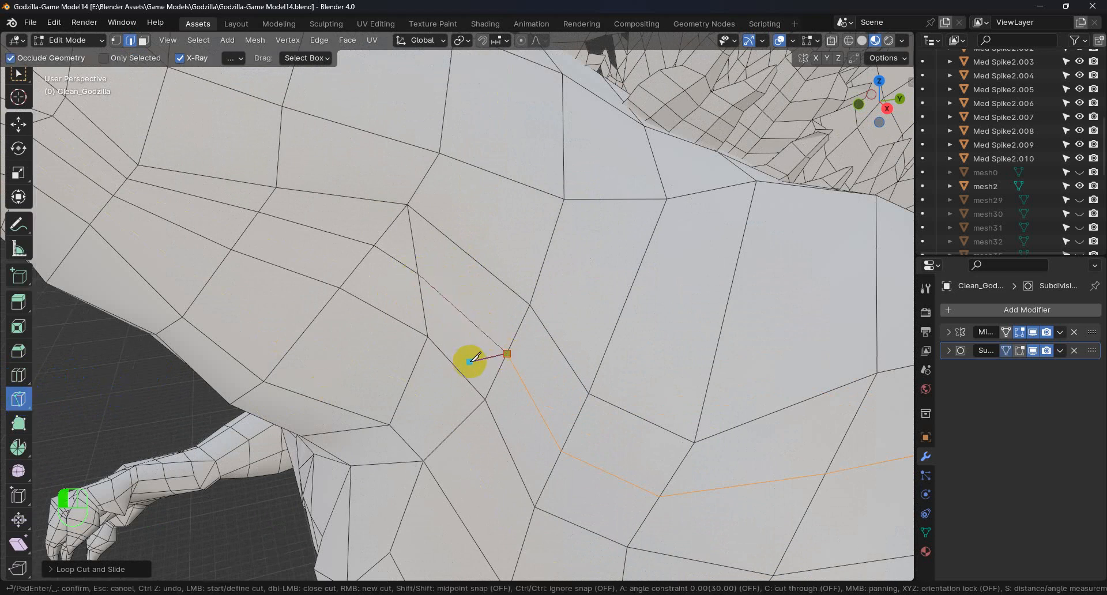
pyautogui.press('Return')
# Dissolve the short leftover edge beside the new cut at the base of the neck.
pyautogui.scroll(-4, 484, 369)
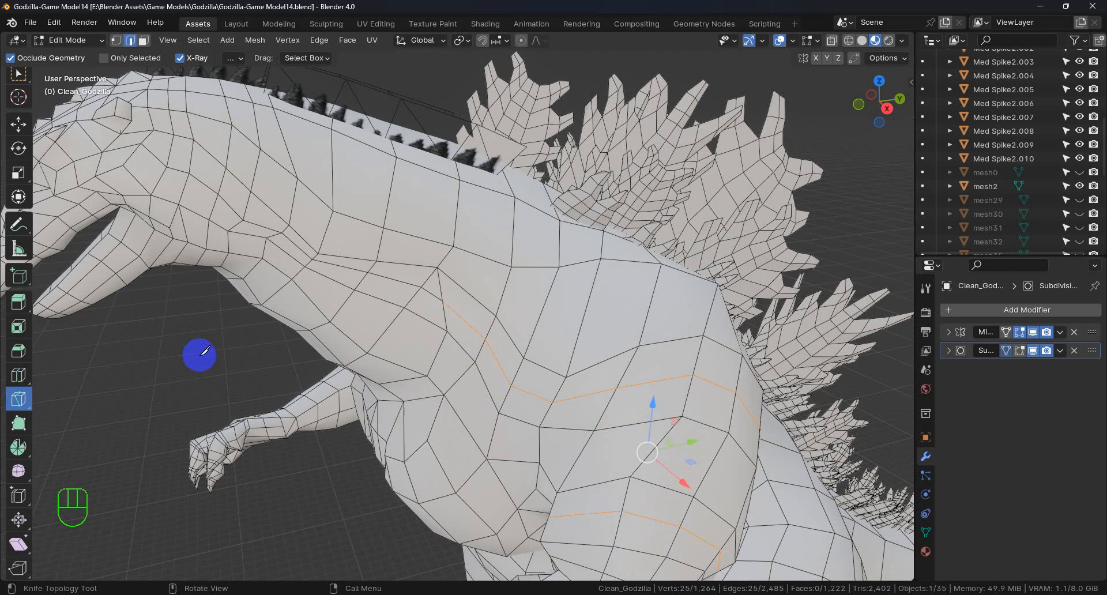
pyautogui.click(19, 81)
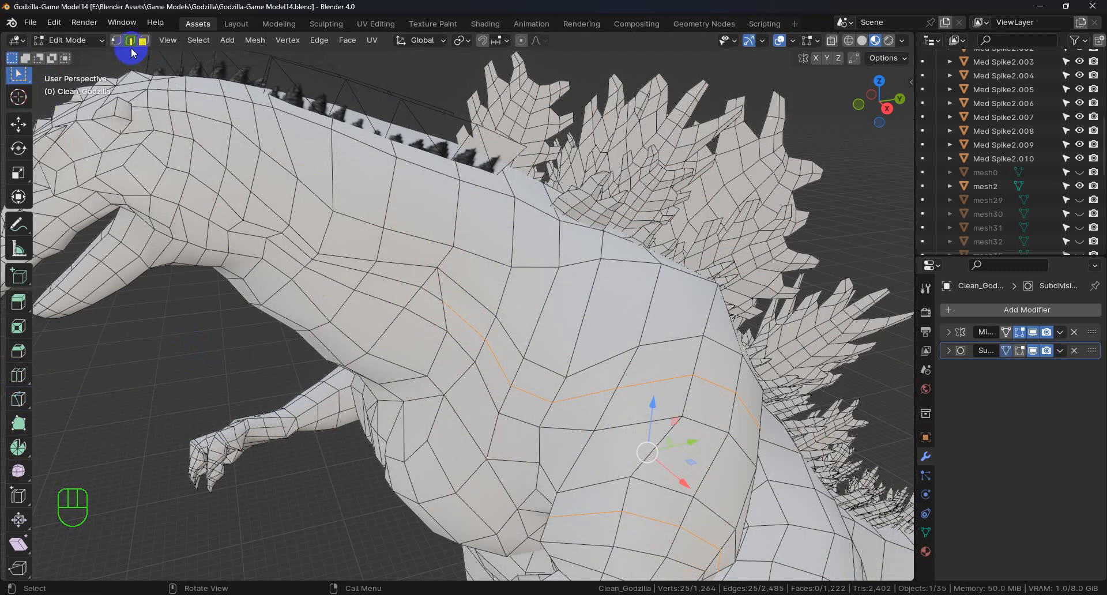
pyautogui.click(434, 346)
pyautogui.rightClick(435, 354)
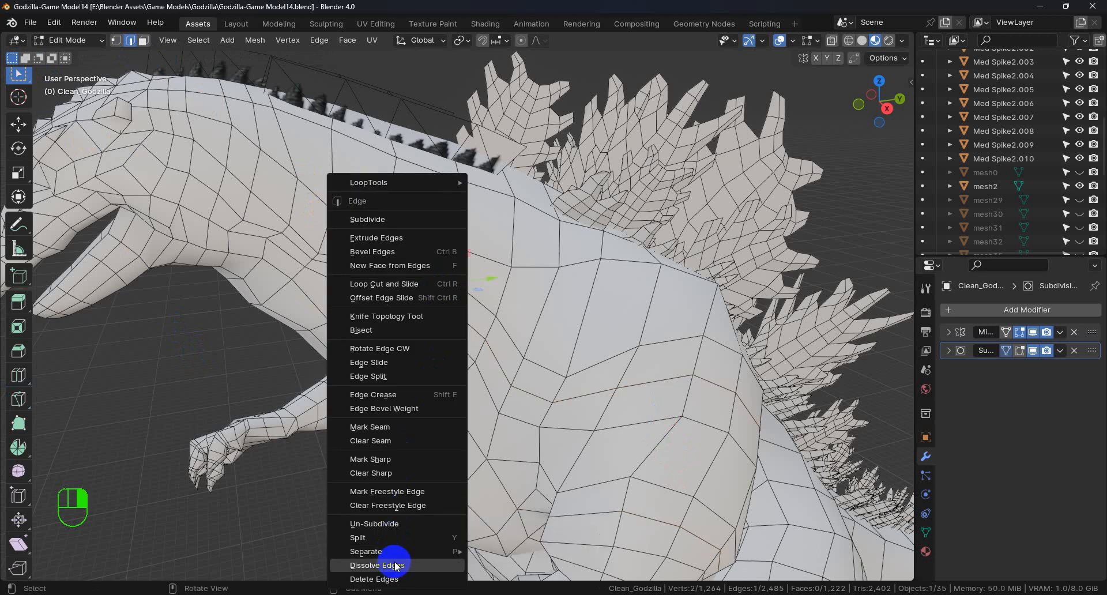
pyautogui.click(395, 565)
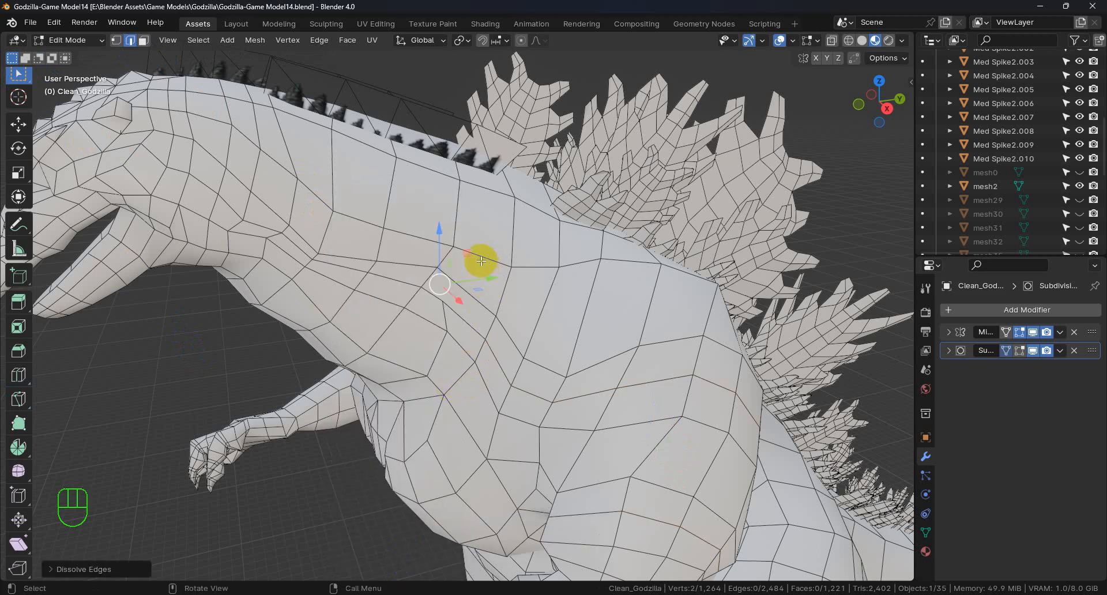
# Loop-cut the strip from the spine down to the neck base and knife its lower end to the adjacent vertex.
pyautogui.click(18, 375)
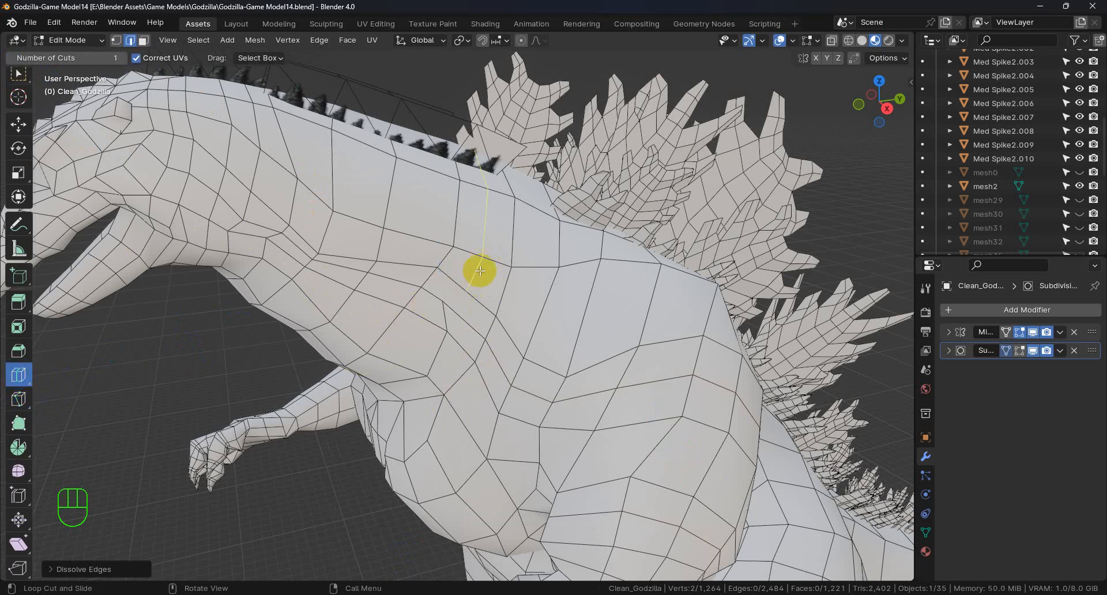
pyautogui.click(18, 399)
pyautogui.moveTo(443, 300); pyautogui.dragTo(468, 295)
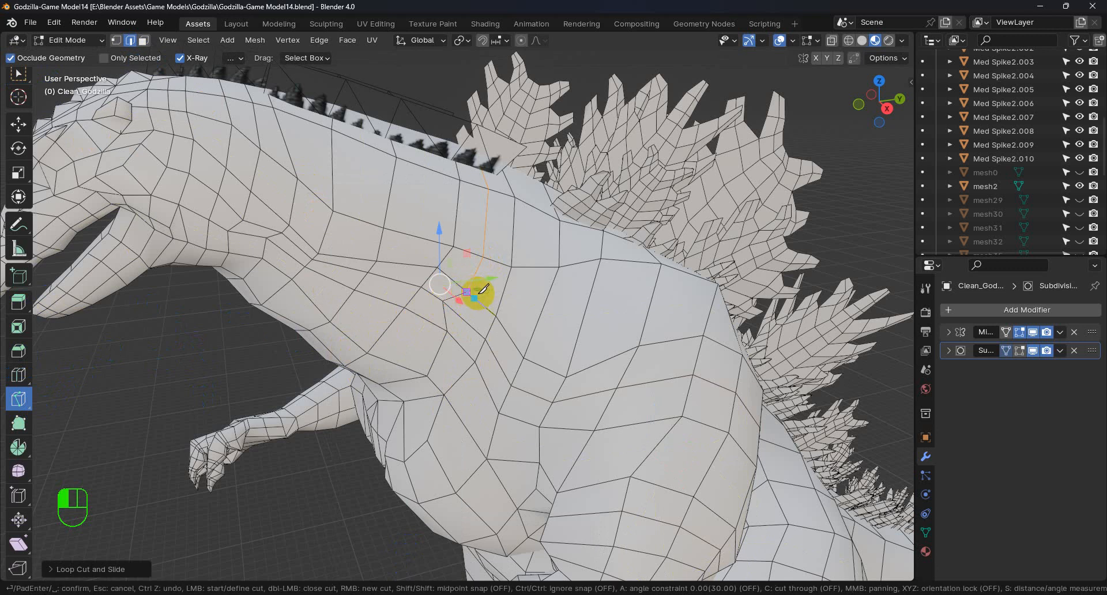
pyautogui.press('Return')
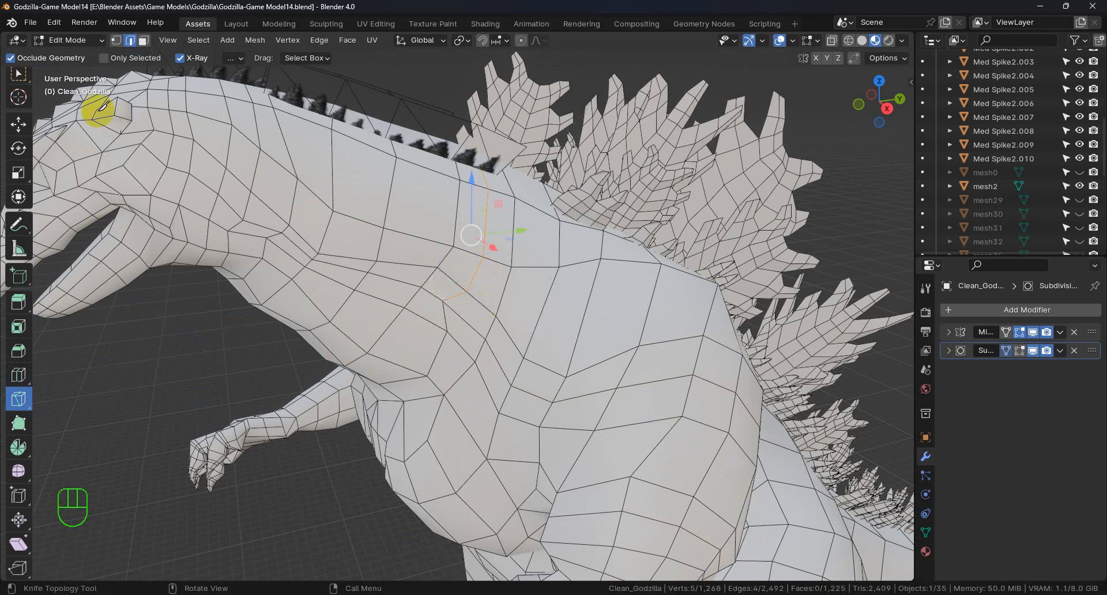
# Switch to the Sculpting workspace and turn off the Subdivision modifier's viewport display.
pyautogui.click(18, 73)
pyautogui.click(325, 24)
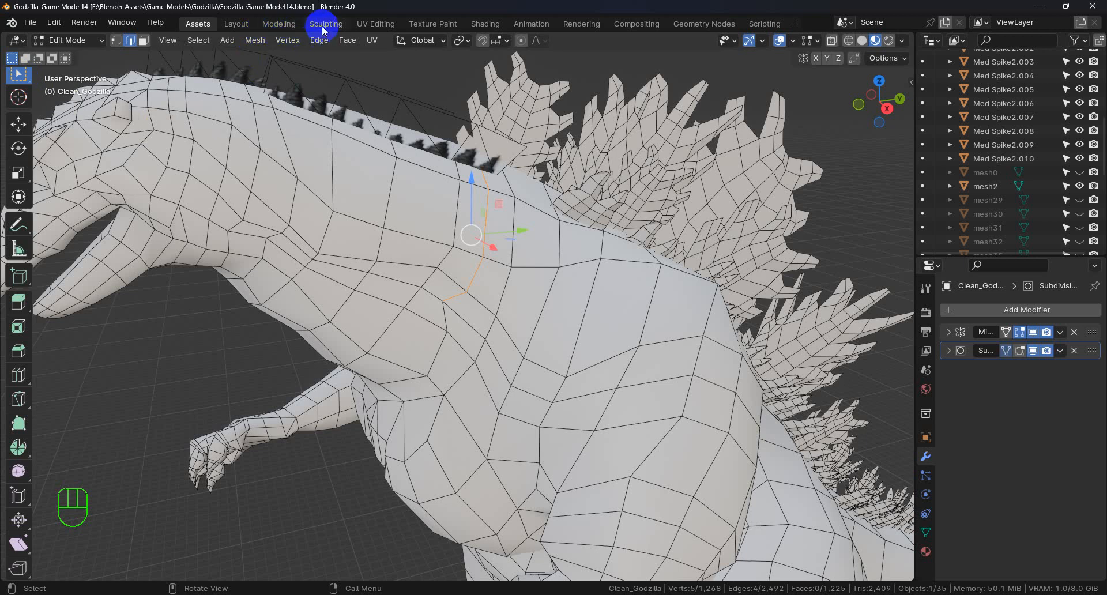
pyautogui.scroll(-2, 510, 238)
pyautogui.keyDown('shift'); pyautogui.moveTo(505, 227); pyautogui.dragTo(502, 360, button='middle'); pyautogui.keyUp('shift')
pyautogui.scroll(3, 539, 294)
pyautogui.moveTo(554, 305)
pyautogui.mouseDown(button='middle')
pyautogui.moveTo(554, 321)
pyautogui.moveTo(563, 314)
pyautogui.moveTo(548, 321)
pyautogui.moveTo(603, 374)
pyautogui.moveTo(531, 341)
pyautogui.moveTo(484, 354)
pyautogui.moveTo(504, 352)
pyautogui.mouseUp(button='middle')
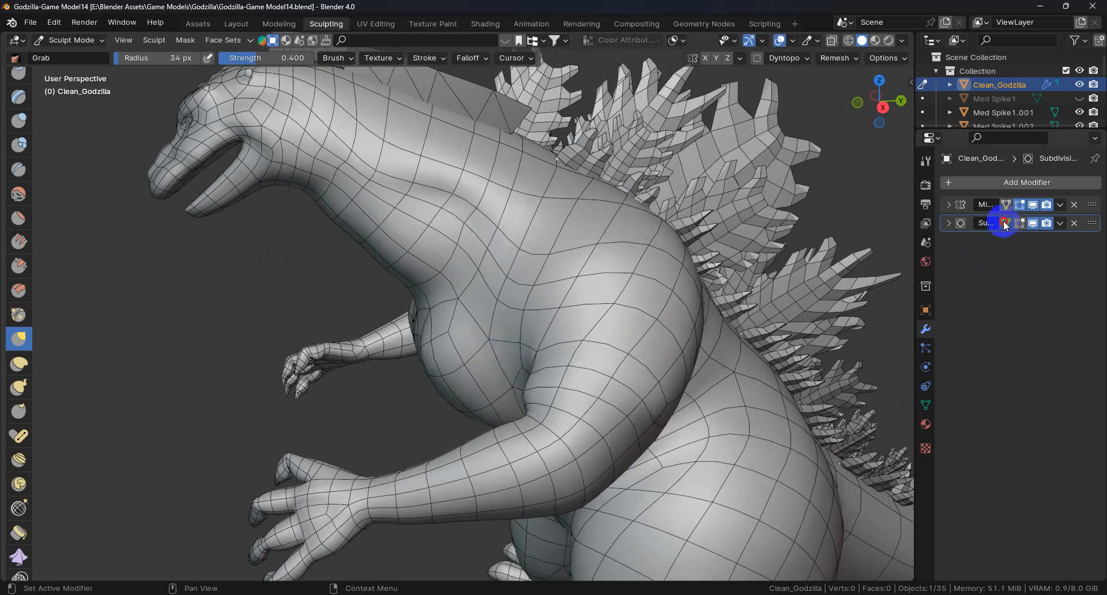
pyautogui.click(1033, 224)
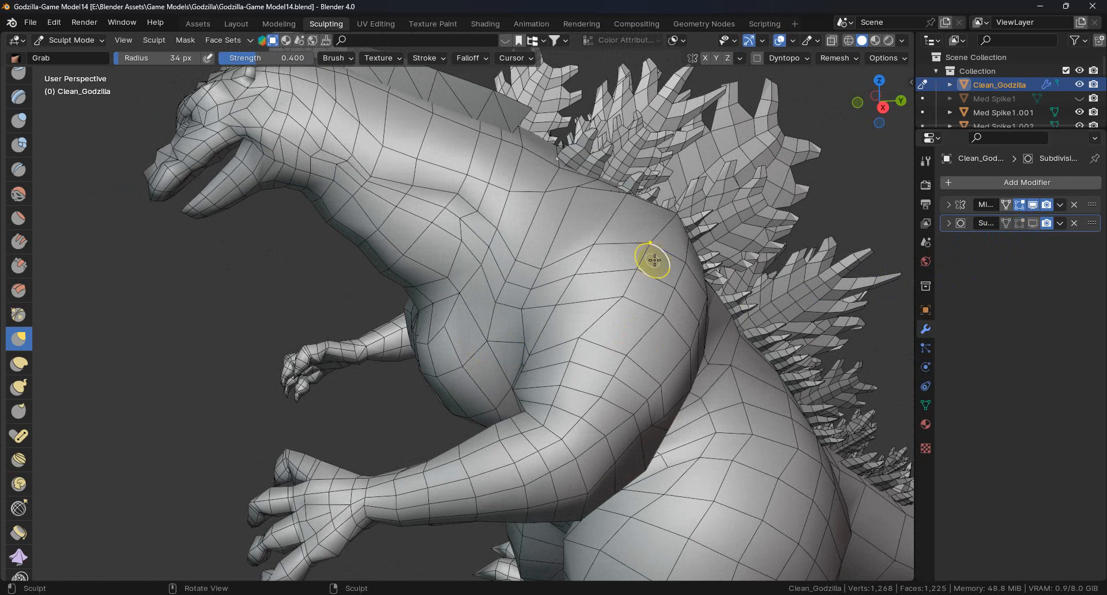
# Even out the newly cut faces between neck and shoulder with the Grab brush.
pyautogui.moveTo(552, 254); pyautogui.dragTo(546, 304, button='middle')
pyautogui.scroll(5, 503, 299)
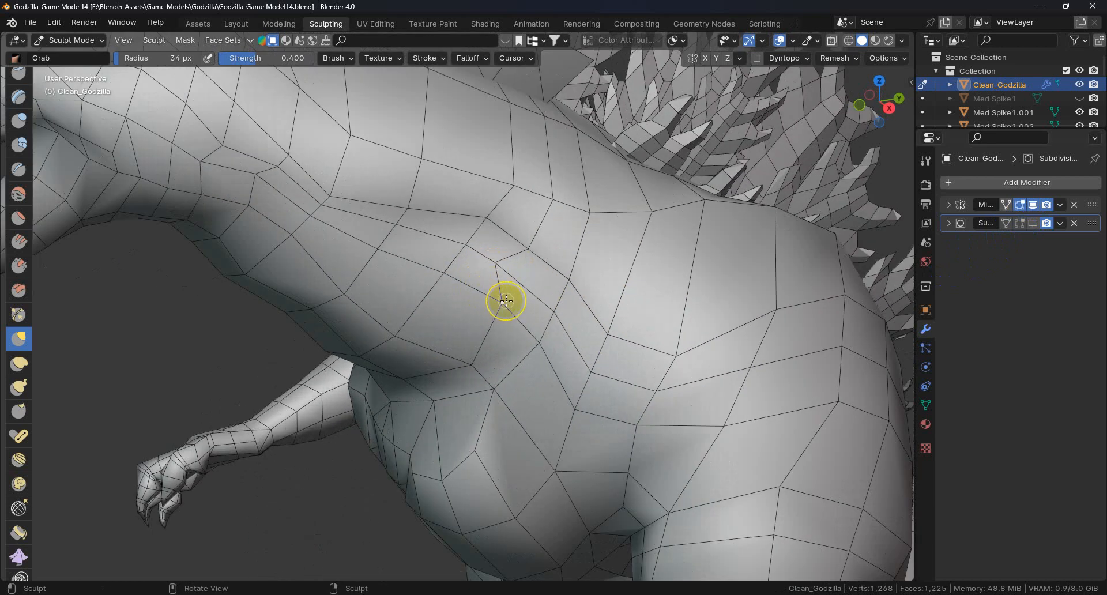
pyautogui.moveTo(491, 250); pyautogui.dragTo(576, 321)
pyautogui.moveTo(494, 311); pyautogui.dragTo(479, 374)
pyautogui.moveTo(413, 268); pyautogui.dragTo(404, 290)
pyautogui.moveTo(493, 323); pyautogui.dragTo(504, 293)
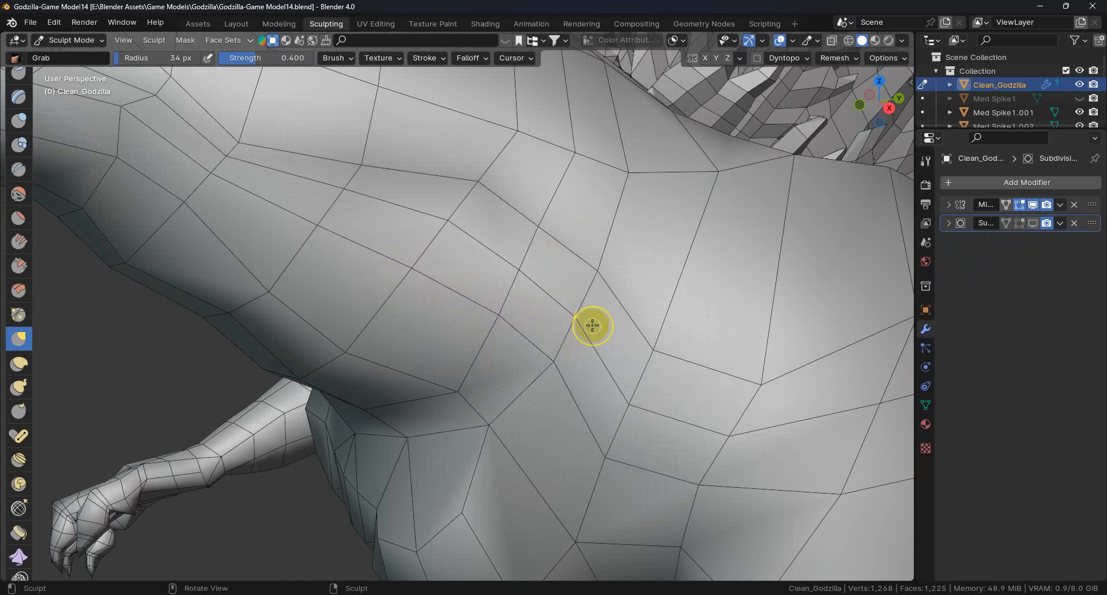
# Grab the vertices of the new loop above the shoulder to space its edges more evenly.
pyautogui.moveTo(594, 273); pyautogui.dragTo(604, 282)
pyautogui.moveTo(535, 228)
pyautogui.mouseDown()
pyautogui.moveTo(559, 243)
pyautogui.moveTo(531, 286)
pyautogui.moveTo(595, 342)
pyautogui.mouseUp()
pyautogui.moveTo(622, 176); pyautogui.dragTo(671, 179)
pyautogui.moveTo(574, 157)
pyautogui.mouseDown()
pyautogui.moveTo(602, 167)
pyautogui.moveTo(598, 185)
pyautogui.mouseUp()
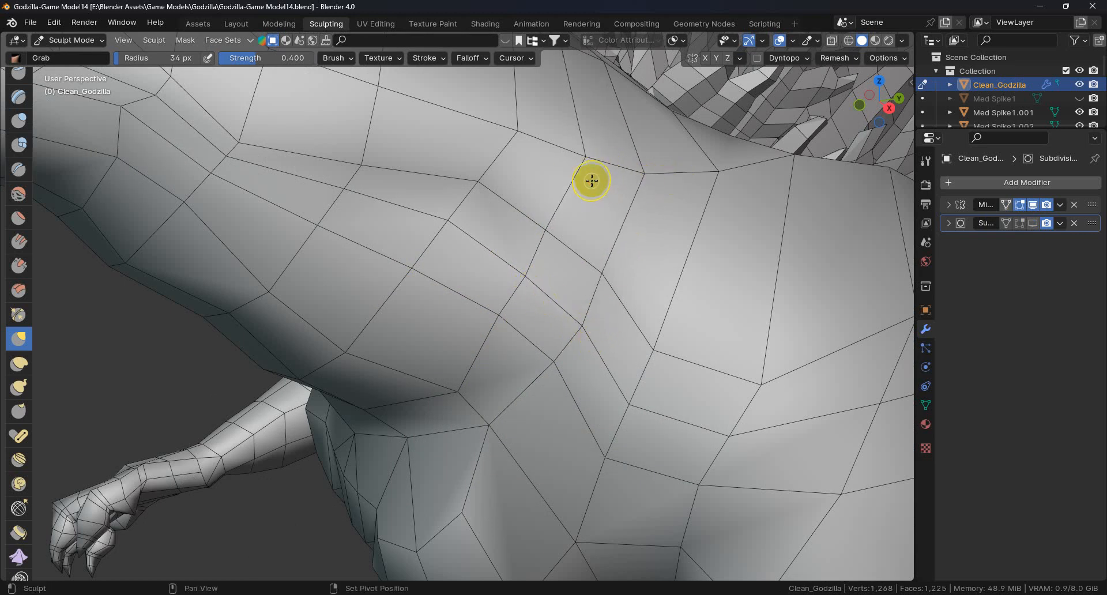
# Reposition the vertices on the upper neck and back below the dorsal spikes with the Grab brush.
pyautogui.keyDown('shift'); pyautogui.moveTo(598, 185); pyautogui.dragTo(588, 361, button='middle'); pyautogui.keyUp('shift')
pyautogui.moveTo(517, 323); pyautogui.dragTo(436, 302)
pyautogui.moveTo(507, 272); pyautogui.dragTo(454, 275, button='middle')
pyautogui.moveTo(547, 191); pyautogui.dragTo(483, 167)
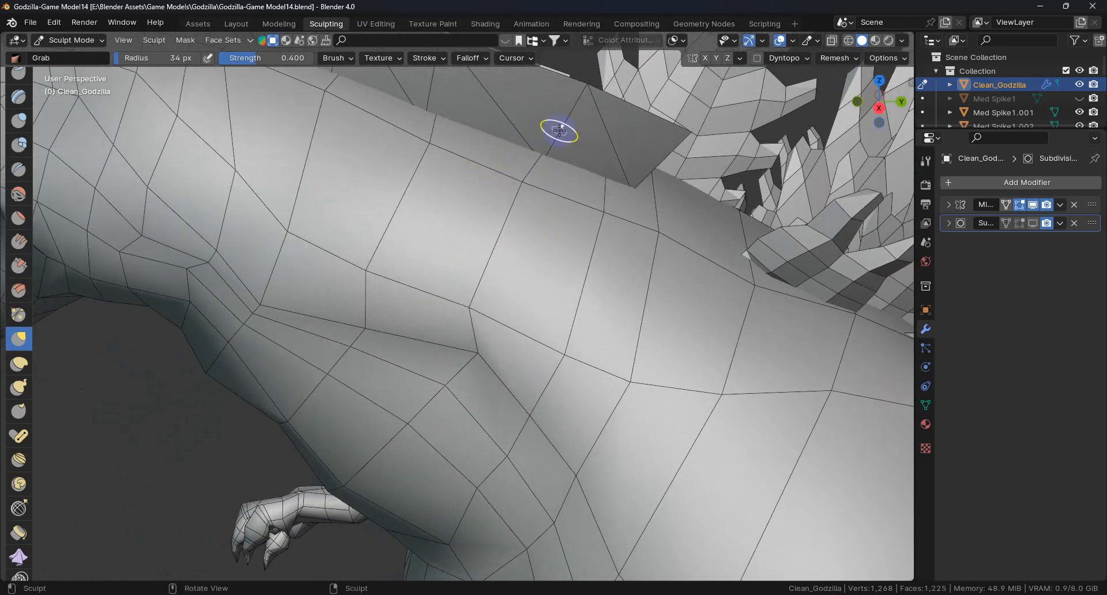
pyautogui.moveTo(488, 106); pyautogui.dragTo(455, 96)
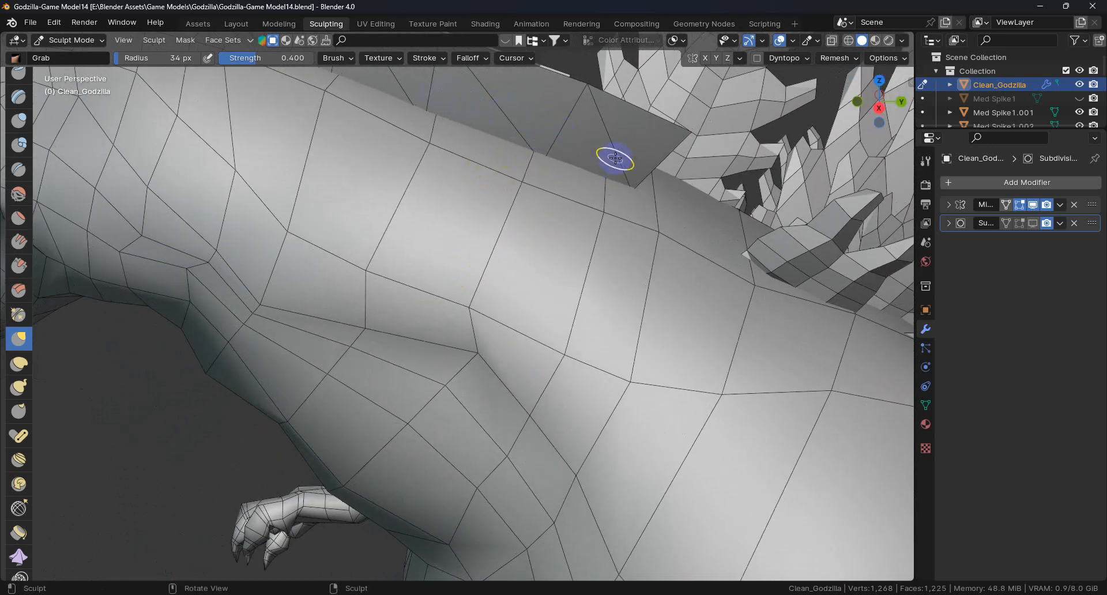
pyautogui.moveTo(646, 173); pyautogui.dragTo(671, 168)
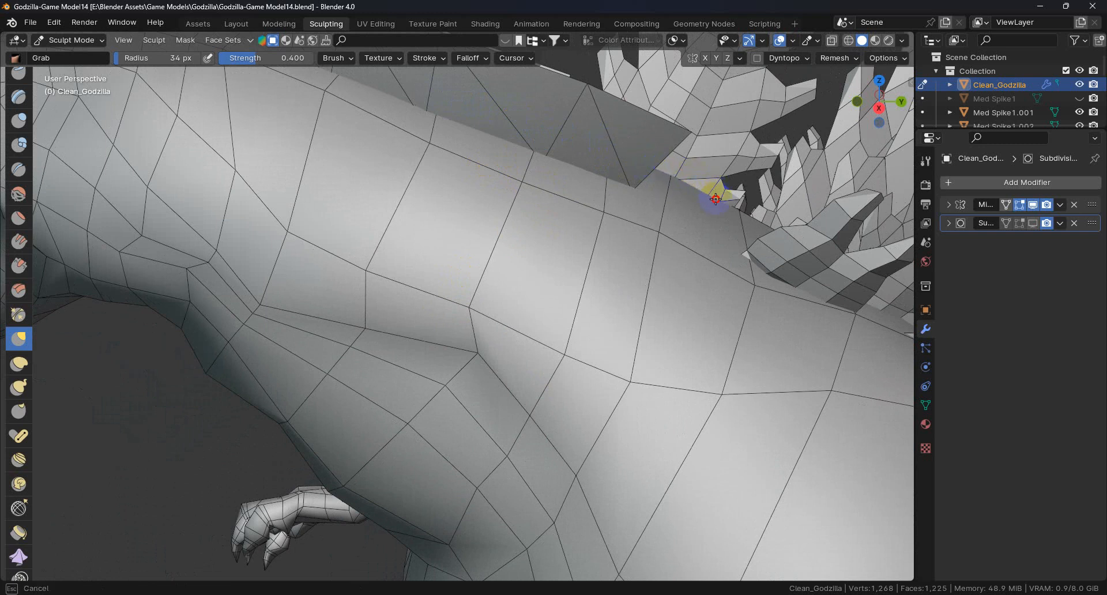
pyautogui.moveTo(714, 200); pyautogui.dragTo(713, 198)
pyautogui.moveTo(662, 233); pyautogui.dragTo(718, 266)
pyautogui.moveTo(559, 355)
pyautogui.mouseDown()
pyautogui.moveTo(524, 329)
pyautogui.moveTo(465, 309)
pyautogui.moveTo(452, 277)
pyautogui.moveTo(544, 336)
pyautogui.moveTo(560, 329)
pyautogui.moveTo(625, 378)
pyautogui.moveTo(638, 373)
pyautogui.moveTo(403, 316)
pyautogui.moveTo(353, 245)
pyautogui.moveTo(299, 213)
pyautogui.moveTo(299, 181)
pyautogui.moveTo(368, 263)
pyautogui.mouseUp()
# Relax the edge flow along the side of the neck by grabbing its vertices into an even spacing.
pyautogui.scroll(-5, 454, 325)
pyautogui.moveTo(455, 386); pyautogui.dragTo(472, 363, button='middle')
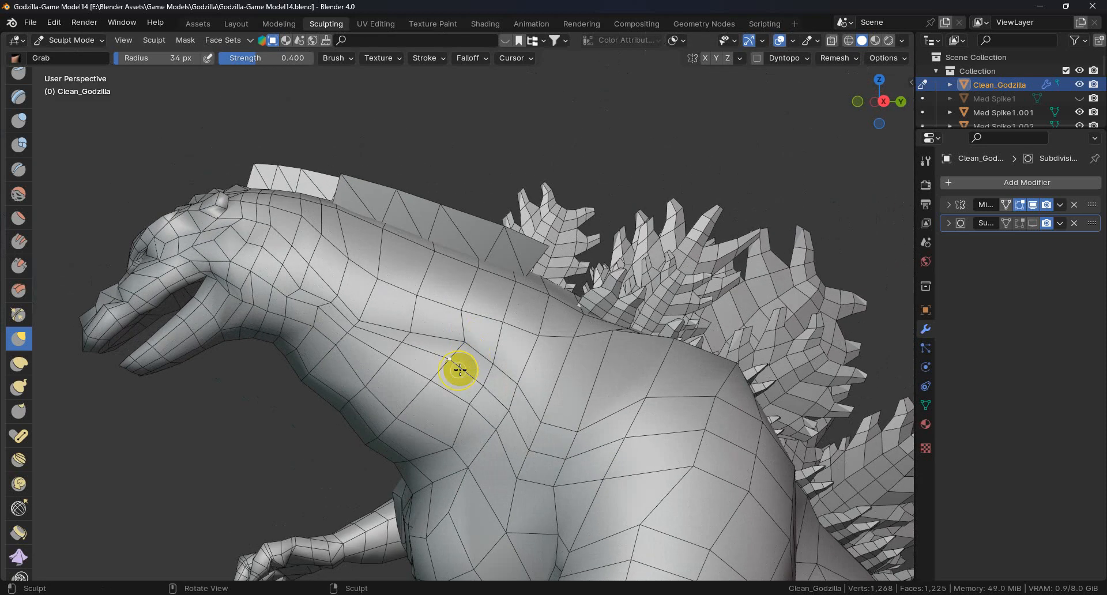
pyautogui.scroll(5, 471, 357)
pyautogui.moveTo(473, 324); pyautogui.dragTo(435, 363)
pyautogui.moveTo(250, 269)
pyautogui.mouseDown()
pyautogui.moveTo(267, 235)
pyautogui.moveTo(256, 267)
pyautogui.mouseUp()
pyautogui.moveTo(356, 313)
pyautogui.mouseDown()
pyautogui.moveTo(359, 289)
pyautogui.moveTo(360, 306)
pyautogui.mouseUp()
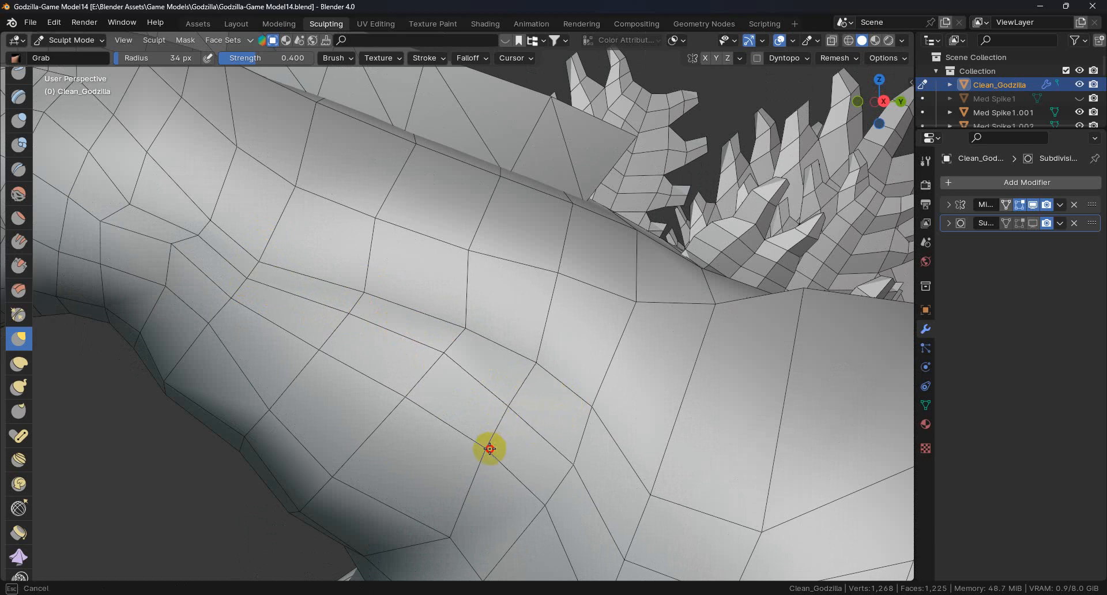
# Grab the vertices at the front of the neck base above the chest to smooth the topology there.
pyautogui.moveTo(487, 452); pyautogui.dragTo(515, 434, button='middle')
pyautogui.scroll(-4, 493, 468)
pyautogui.moveTo(493, 486); pyautogui.dragTo(533, 468, button='middle')
pyautogui.keyDown('shift'); pyautogui.moveTo(500, 483); pyautogui.dragTo(512, 400, button='middle'); pyautogui.keyUp('shift')
pyautogui.scroll(3, 508, 432)
pyautogui.moveTo(507, 432); pyautogui.dragTo(448, 366)
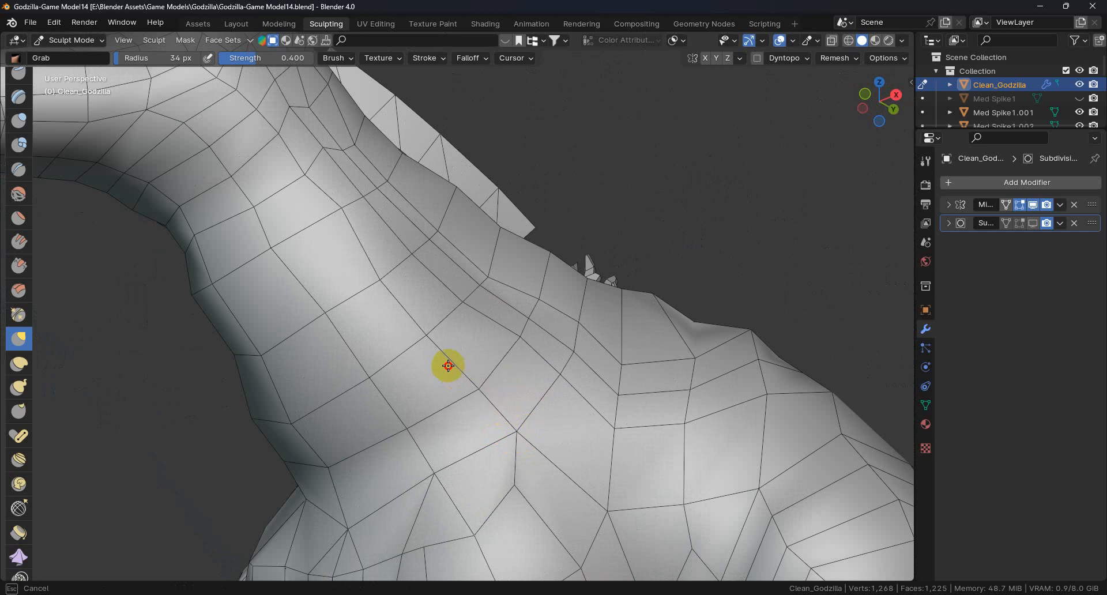
# Reposition the vertices behind the shoulder, between the upper arm and the dorsal spikes, with the Grab brush.
pyautogui.moveTo(536, 398); pyautogui.dragTo(492, 484, button='middle')
pyautogui.scroll(-3, 577, 453)
pyautogui.moveTo(583, 445); pyautogui.dragTo(570, 448, button='middle')
pyautogui.scroll(3, 594, 414)
pyautogui.scroll(-3, 637, 437)
pyautogui.moveTo(650, 446)
pyautogui.mouseDown(button='middle')
pyautogui.moveTo(638, 455)
pyautogui.moveTo(511, 365)
pyautogui.moveTo(568, 433)
pyautogui.moveTo(487, 376)
pyautogui.moveTo(492, 391)
pyautogui.moveTo(659, 410)
pyautogui.moveTo(607, 410)
pyautogui.moveTo(632, 452)
pyautogui.moveTo(646, 438)
pyautogui.mouseUp(button='middle')
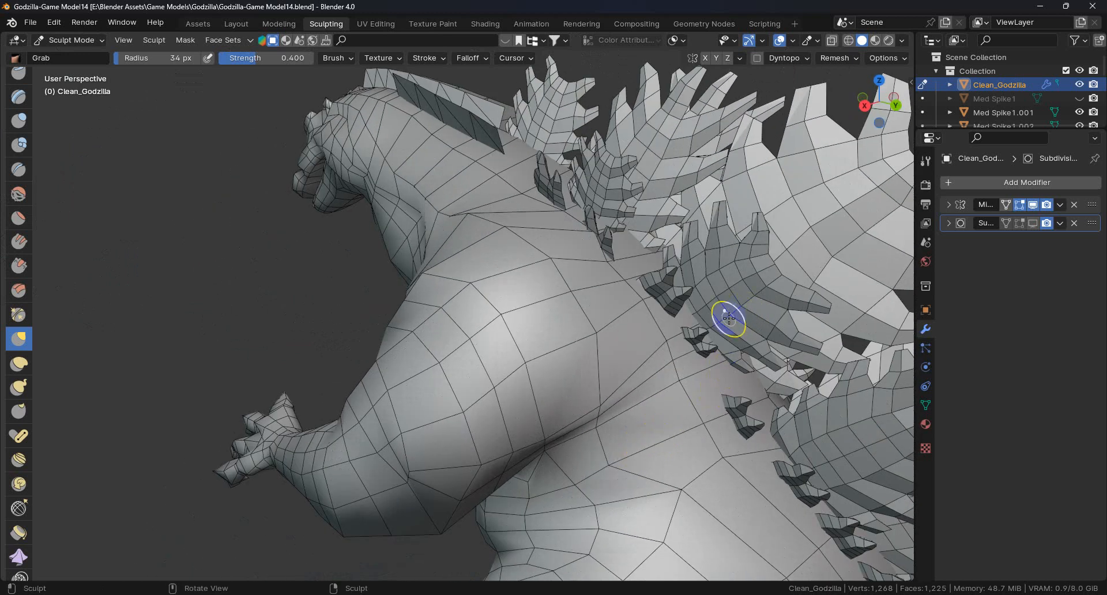
pyautogui.moveTo(723, 314)
pyautogui.mouseDown()
pyautogui.moveTo(709, 299)
pyautogui.moveTo(677, 345)
pyautogui.moveTo(657, 318)
pyautogui.moveTo(589, 408)
pyautogui.moveTo(598, 358)
pyautogui.mouseUp()
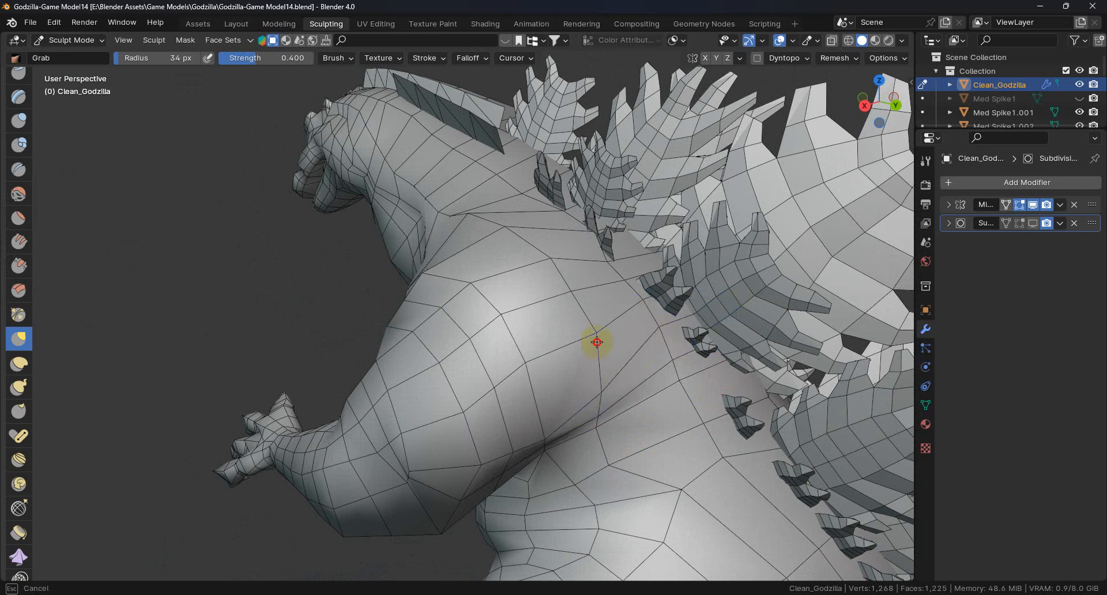
pyautogui.moveTo(603, 281); pyautogui.dragTo(573, 390)
# Grab the vertices across the shoulder blade and along the base of the dorsal spikes to even out their spacing.
pyautogui.moveTo(573, 390); pyautogui.dragTo(586, 331, button='middle')
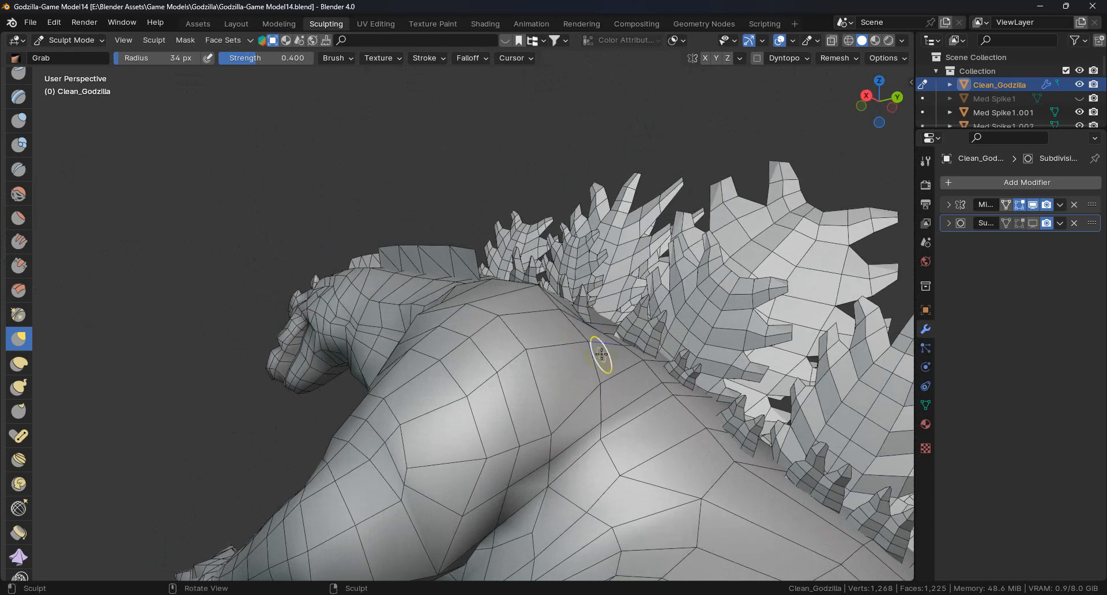
pyautogui.moveTo(675, 389)
pyautogui.mouseDown()
pyautogui.moveTo(687, 406)
pyautogui.moveTo(600, 445)
pyautogui.moveTo(631, 498)
pyautogui.moveTo(548, 493)
pyautogui.moveTo(552, 438)
pyautogui.mouseUp()
pyautogui.moveTo(525, 323)
pyautogui.mouseDown()
pyautogui.moveTo(516, 443)
pyautogui.moveTo(504, 381)
pyautogui.moveTo(484, 452)
pyautogui.moveTo(456, 406)
pyautogui.mouseUp()
pyautogui.moveTo(502, 501)
pyautogui.mouseDown()
pyautogui.moveTo(570, 466)
pyautogui.moveTo(593, 472)
pyautogui.mouseUp()
pyautogui.moveTo(594, 472)
pyautogui.mouseDown(button='middle')
pyautogui.moveTo(635, 472)
pyautogui.moveTo(667, 428)
pyautogui.mouseUp(button='middle')
pyautogui.moveTo(613, 443)
pyautogui.mouseDown()
pyautogui.moveTo(630, 494)
pyautogui.moveTo(678, 509)
pyautogui.moveTo(700, 427)
pyautogui.moveTo(717, 448)
pyautogui.moveTo(675, 388)
pyautogui.moveTo(694, 414)
pyautogui.mouseUp()
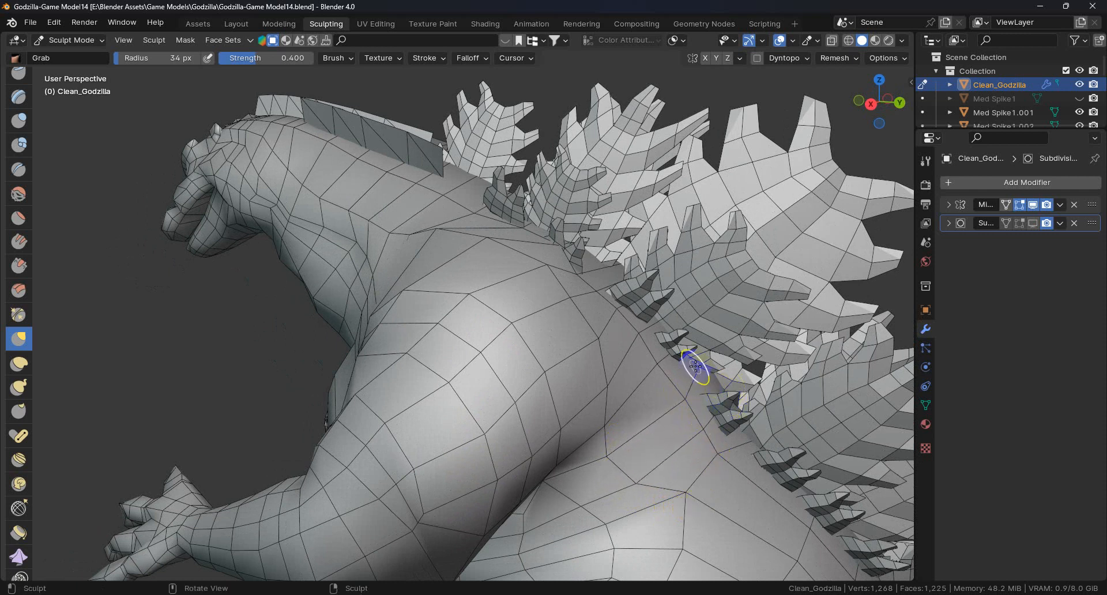
pyautogui.moveTo(705, 361); pyautogui.dragTo(721, 378)
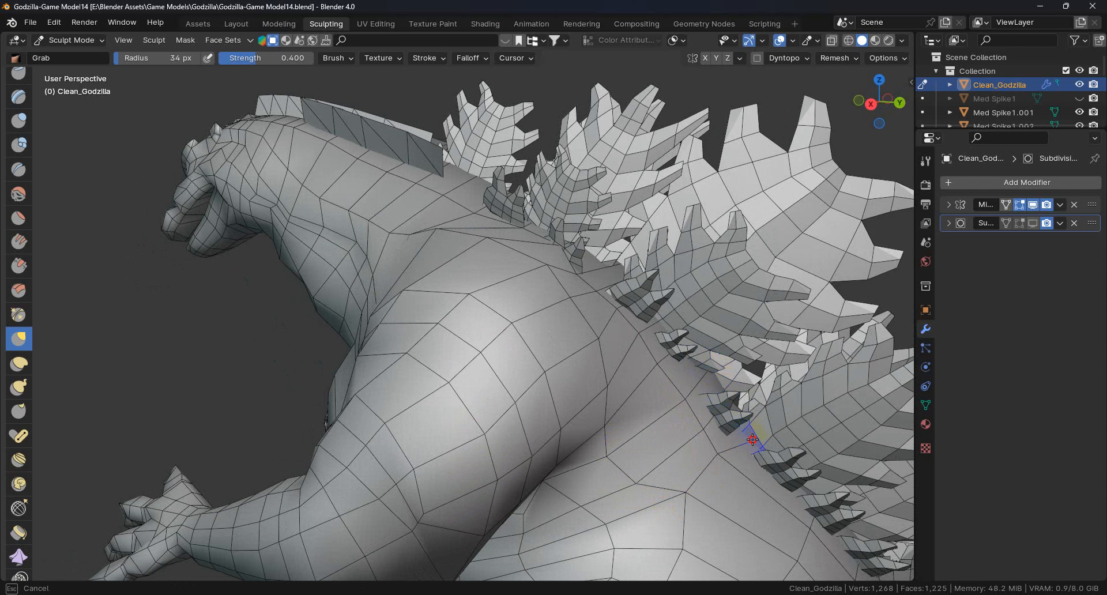
pyautogui.moveTo(753, 440); pyautogui.dragTo(753, 440)
# Adjust the vertices around the rear of the upper arm and the flank behind it with the Grab brush.
pyautogui.moveTo(593, 501)
pyautogui.mouseDown(button='middle')
pyautogui.moveTo(596, 447)
pyautogui.moveTo(598, 462)
pyautogui.moveTo(536, 496)
pyautogui.moveTo(576, 474)
pyautogui.moveTo(593, 403)
pyautogui.moveTo(548, 396)
pyautogui.moveTo(538, 363)
pyautogui.mouseUp(button='middle')
pyautogui.moveTo(538, 364); pyautogui.dragTo(566, 339)
pyautogui.moveTo(647, 285)
pyautogui.mouseDown()
pyautogui.moveTo(541, 346)
pyautogui.moveTo(569, 316)
pyautogui.mouseUp()
pyautogui.moveTo(569, 316)
pyautogui.mouseDown(button='middle')
pyautogui.moveTo(573, 400)
pyautogui.moveTo(638, 440)
pyautogui.moveTo(590, 358)
pyautogui.moveTo(529, 416)
pyautogui.moveTo(544, 417)
pyautogui.moveTo(507, 387)
pyautogui.mouseUp(button='middle')
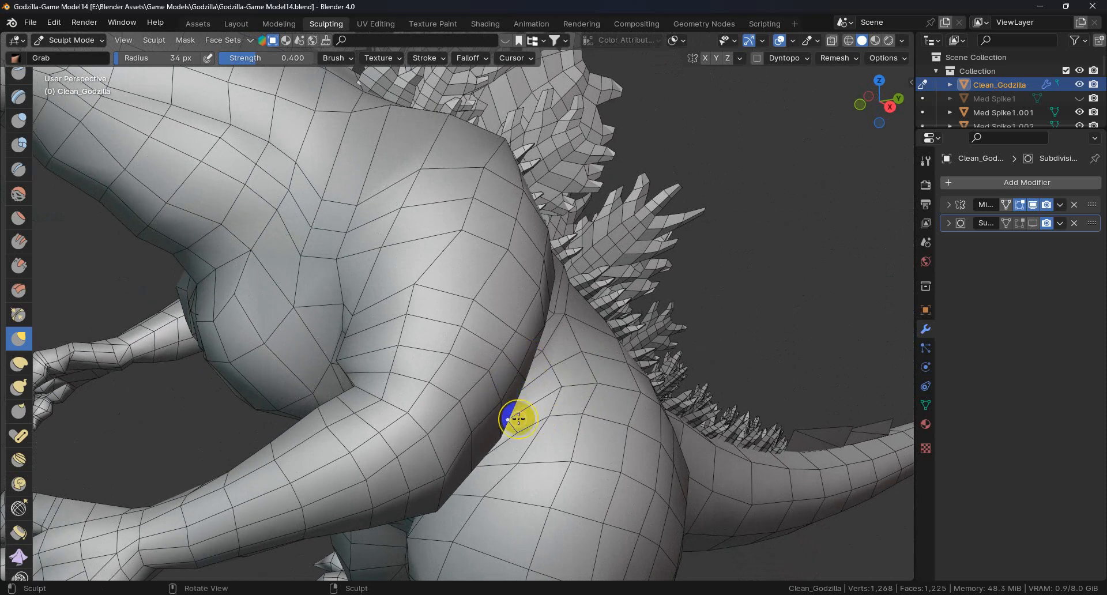
pyautogui.moveTo(496, 466); pyautogui.dragTo(499, 465)
pyautogui.moveTo(499, 465)
pyautogui.mouseDown(button='middle')
pyautogui.moveTo(477, 433)
pyautogui.moveTo(458, 355)
pyautogui.moveTo(462, 373)
pyautogui.mouseUp(button='middle')
pyautogui.moveTo(462, 374); pyautogui.dragTo(459, 355)
# Even out the edge flow on the underside of the upper arm near the armpit by grabbing its vertices.
pyautogui.moveTo(459, 355)
pyautogui.mouseDown(button='middle')
pyautogui.moveTo(457, 402)
pyautogui.moveTo(430, 388)
pyautogui.moveTo(403, 408)
pyautogui.moveTo(402, 433)
pyautogui.moveTo(426, 436)
pyautogui.mouseUp(button='middle')
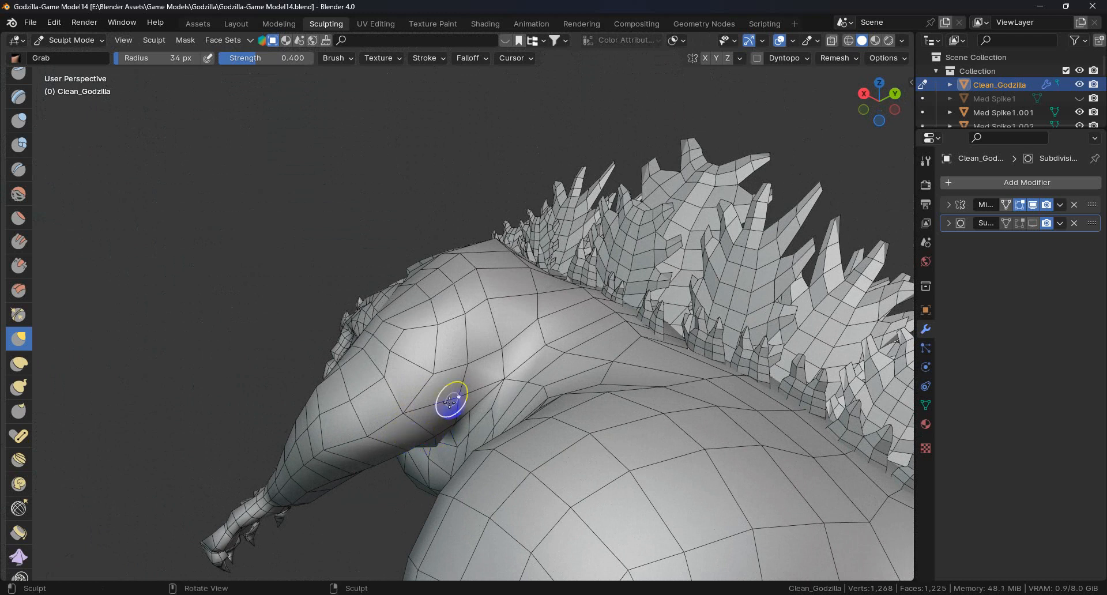
pyautogui.moveTo(486, 406); pyautogui.dragTo(495, 434, button='middle')
pyautogui.moveTo(465, 410)
pyautogui.mouseDown()
pyautogui.moveTo(482, 429)
pyautogui.moveTo(461, 407)
pyautogui.moveTo(470, 423)
pyautogui.mouseUp()
pyautogui.moveTo(482, 382); pyautogui.dragTo(501, 449, button='middle')
pyautogui.moveTo(466, 312)
pyautogui.mouseDown(button='middle')
pyautogui.moveTo(420, 305)
pyautogui.moveTo(358, 267)
pyautogui.moveTo(445, 255)
pyautogui.mouseUp(button='middle')
pyautogui.moveTo(445, 254)
pyautogui.mouseDown()
pyautogui.moveTo(439, 248)
pyautogui.moveTo(452, 277)
pyautogui.mouseUp()
pyautogui.moveTo(452, 277)
pyautogui.mouseDown(button='middle')
pyautogui.moveTo(430, 286)
pyautogui.moveTo(455, 285)
pyautogui.mouseUp(button='middle')
pyautogui.moveTo(456, 286); pyautogui.dragTo(434, 263)
# Switch to the Draw brush and sculpt the surface of the outer upper arm and rear shoulder.
pyautogui.moveTo(460, 321); pyautogui.dragTo(505, 327, button='middle')
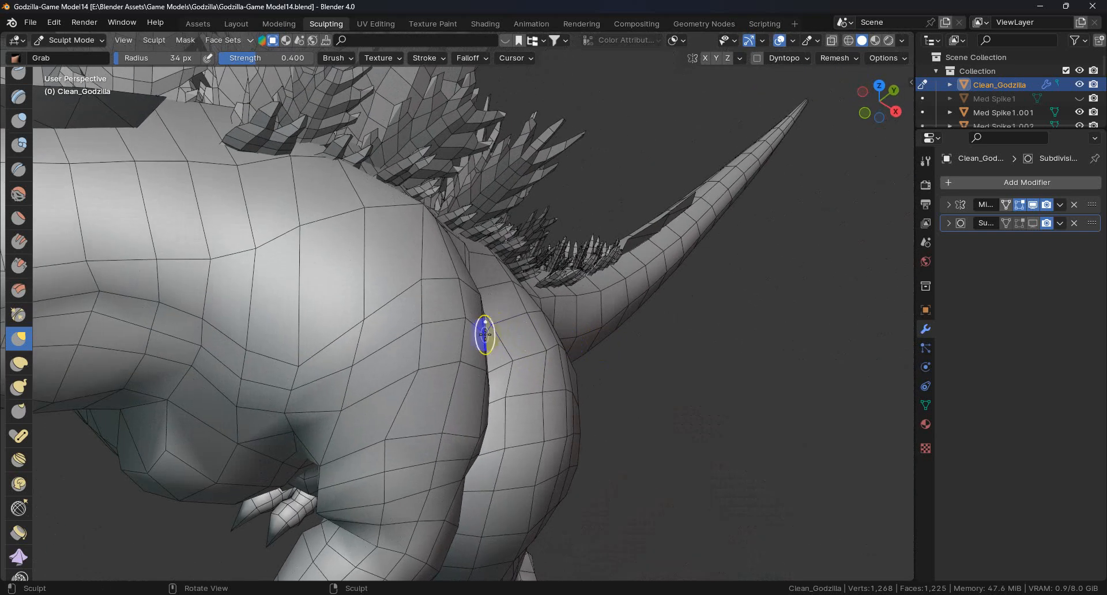
pyautogui.moveTo(510, 369)
pyautogui.mouseDown(button='middle')
pyautogui.moveTo(388, 361)
pyautogui.moveTo(353, 346)
pyautogui.mouseUp(button='middle')
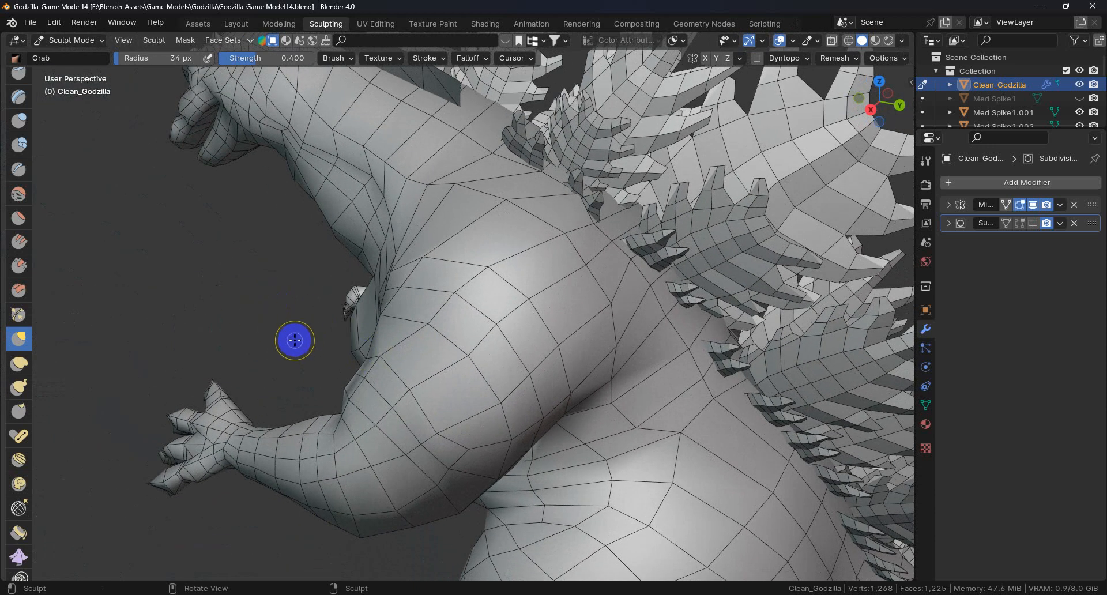
pyautogui.scroll(5, 18, 243)
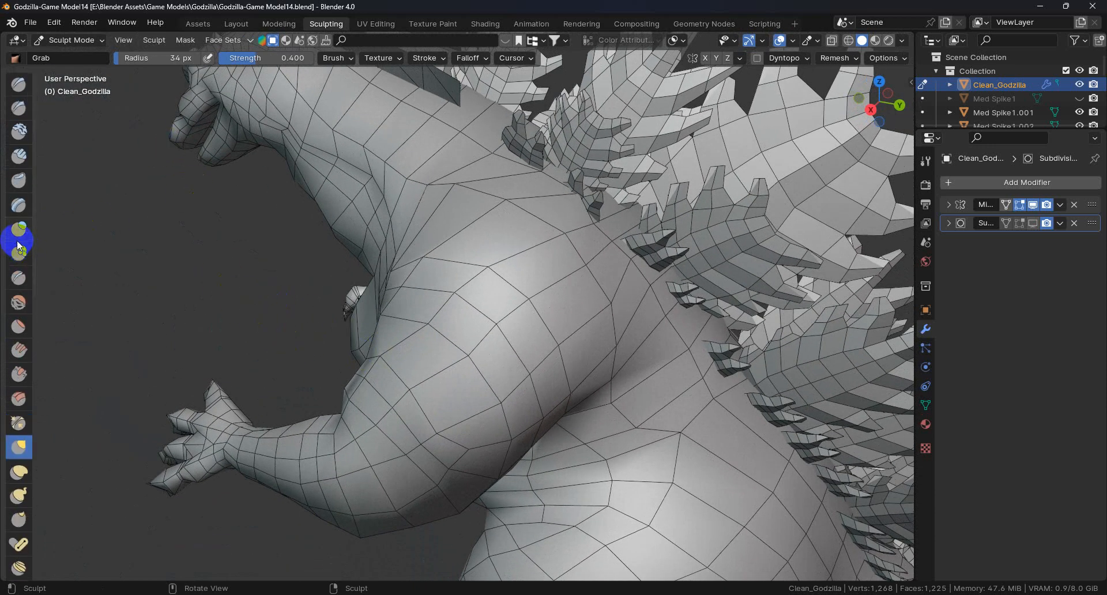
pyautogui.click(18, 84)
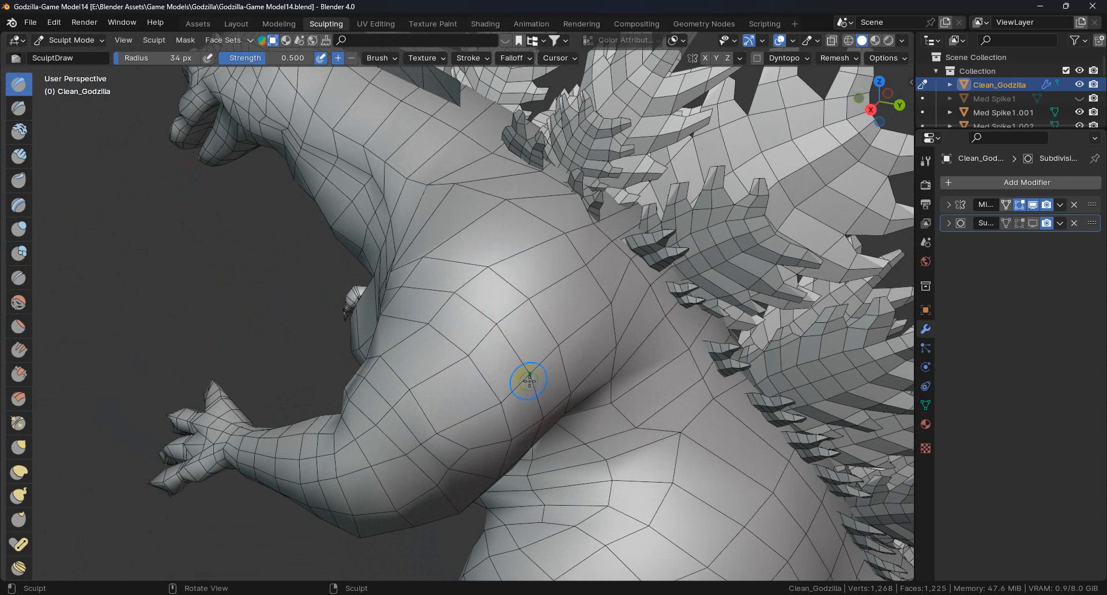
pyautogui.moveTo(516, 345)
pyautogui.mouseDown(button='middle')
pyautogui.moveTo(544, 382)
pyautogui.moveTo(94, 148)
pyautogui.mouseUp(button='middle')
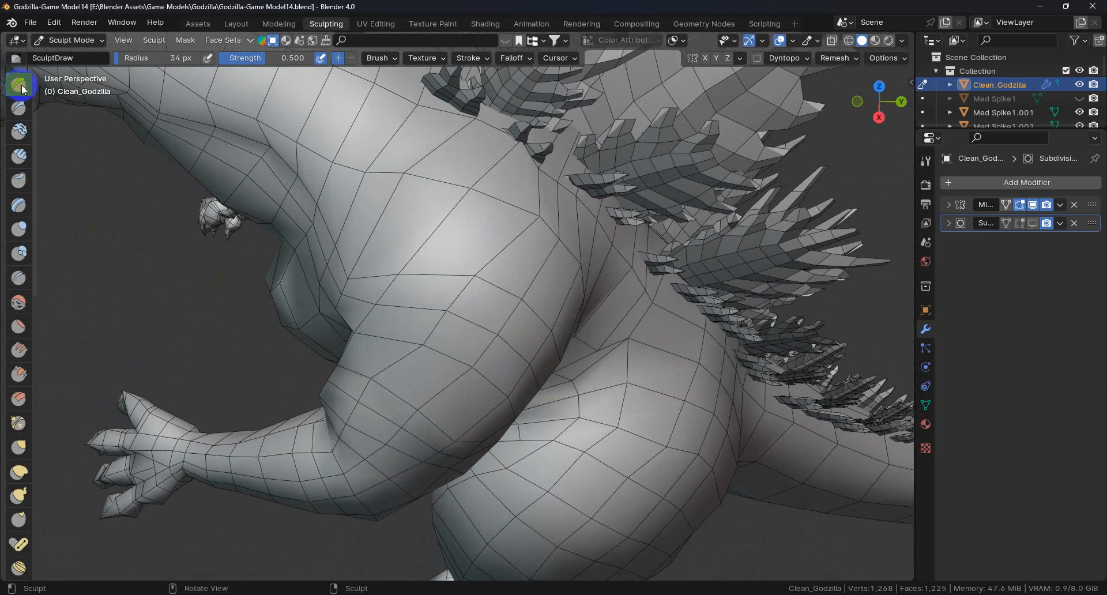
pyautogui.moveTo(484, 324)
pyautogui.mouseDown()
pyautogui.moveTo(511, 348)
pyautogui.moveTo(436, 305)
pyautogui.mouseUp()
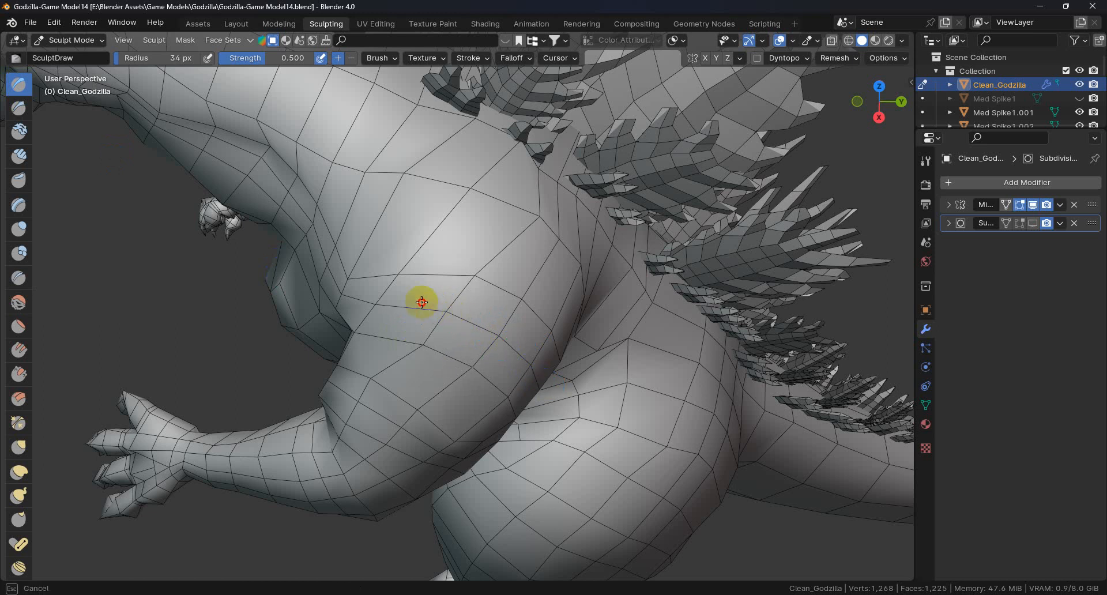
pyautogui.moveTo(510, 349)
pyautogui.mouseDown(button='middle')
pyautogui.moveTo(455, 370)
pyautogui.moveTo(408, 309)
pyautogui.mouseUp(button='middle')
pyautogui.moveTo(526, 378); pyautogui.dragTo(557, 456)
pyautogui.moveTo(556, 456)
pyautogui.mouseDown(button='middle')
pyautogui.moveTo(460, 404)
pyautogui.moveTo(486, 395)
pyautogui.moveTo(524, 427)
pyautogui.mouseUp(button='middle')
pyautogui.moveTo(524, 427)
pyautogui.mouseDown()
pyautogui.moveTo(500, 395)
pyautogui.moveTo(506, 414)
pyautogui.mouseUp()
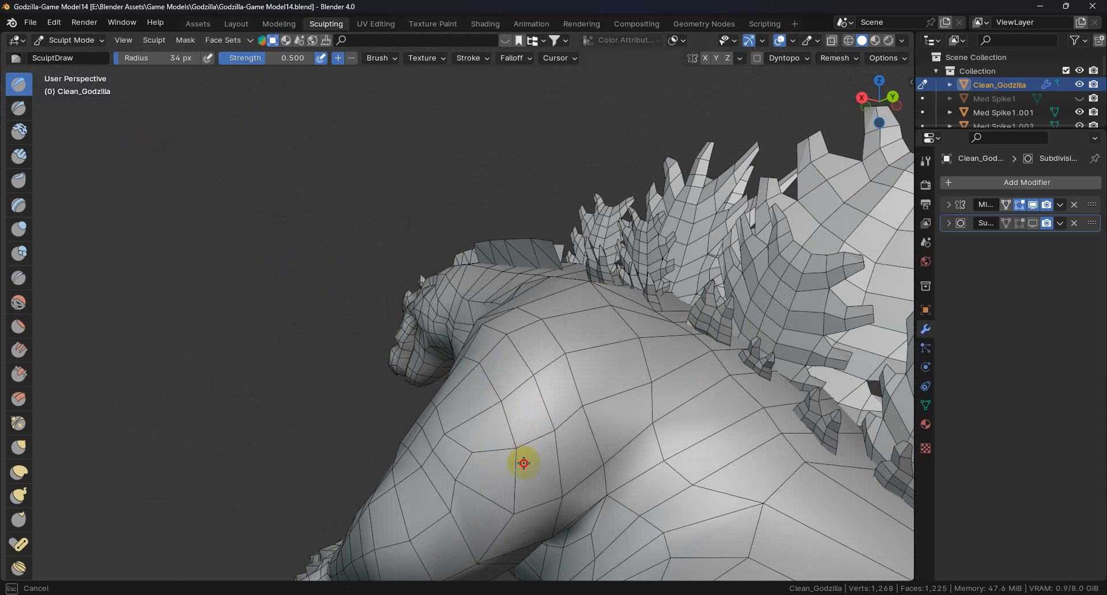
# Work over more of the upper arm's surface with Draw brush strokes from several angles.
pyautogui.moveTo(503, 500)
pyautogui.mouseDown(button='middle')
pyautogui.moveTo(403, 423)
pyautogui.moveTo(480, 497)
pyautogui.moveTo(487, 450)
pyautogui.moveTo(452, 363)
pyautogui.mouseUp(button='middle')
pyautogui.moveTo(453, 363); pyautogui.dragTo(429, 327)
pyautogui.moveTo(424, 326)
pyautogui.mouseDown(button='middle')
pyautogui.moveTo(400, 341)
pyautogui.moveTo(460, 361)
pyautogui.moveTo(396, 376)
pyautogui.mouseUp(button='middle')
pyautogui.moveTo(396, 376)
pyautogui.mouseDown()
pyautogui.moveTo(379, 370)
pyautogui.moveTo(407, 395)
pyautogui.mouseUp()
pyautogui.moveTo(408, 395)
pyautogui.mouseDown(button='middle')
pyautogui.moveTo(388, 415)
pyautogui.moveTo(365, 403)
pyautogui.mouseUp(button='middle')
pyautogui.moveTo(366, 403)
pyautogui.mouseDown()
pyautogui.moveTo(335, 403)
pyautogui.moveTo(383, 420)
pyautogui.mouseUp()
pyautogui.moveTo(384, 420); pyautogui.dragTo(447, 446)
pyautogui.moveTo(383, 409); pyautogui.dragTo(470, 459)
# Sculpt the front of the shoulder where the arm joins the chest with the Draw brush.
pyautogui.moveTo(496, 475)
pyautogui.mouseDown(button='middle')
pyautogui.moveTo(605, 477)
pyautogui.moveTo(567, 356)
pyautogui.mouseUp(button='middle')
pyautogui.moveTo(577, 325)
pyautogui.mouseDown()
pyautogui.moveTo(507, 388)
pyautogui.moveTo(492, 469)
pyautogui.mouseUp()
pyautogui.moveTo(492, 470)
pyautogui.mouseDown(button='middle')
pyautogui.moveTo(569, 388)
pyautogui.moveTo(530, 431)
pyautogui.moveTo(504, 430)
pyautogui.moveTo(536, 390)
pyautogui.mouseUp(button='middle')
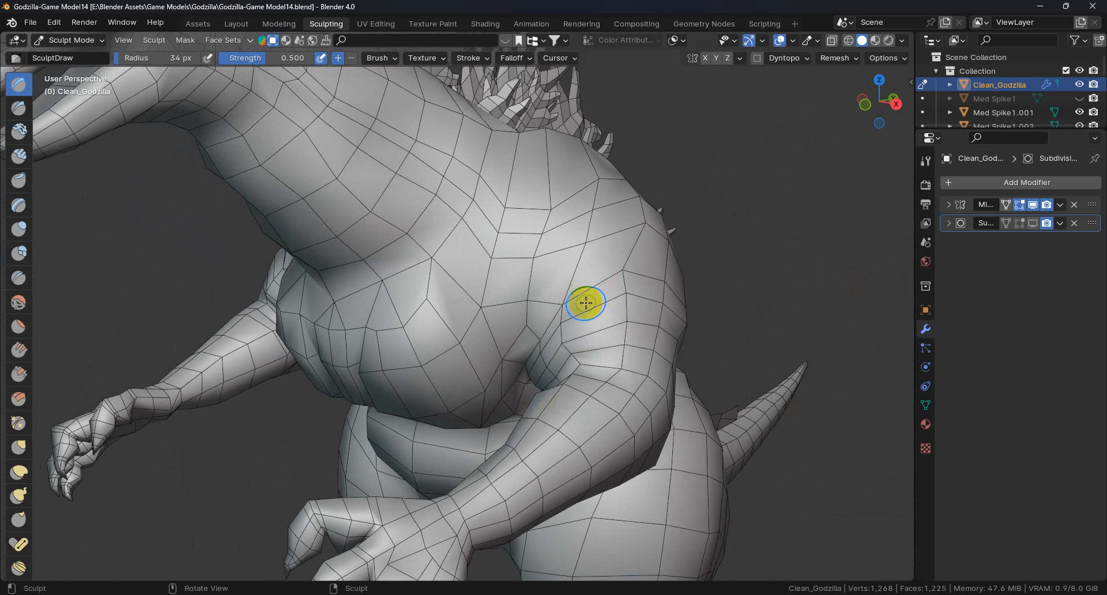
pyautogui.moveTo(523, 298)
pyautogui.mouseDown()
pyautogui.moveTo(494, 292)
pyautogui.moveTo(527, 388)
pyautogui.mouseUp()
pyautogui.moveTo(526, 388)
pyautogui.mouseDown(button='middle')
pyautogui.moveTo(646, 385)
pyautogui.moveTo(556, 304)
pyautogui.moveTo(662, 339)
pyautogui.moveTo(660, 361)
pyautogui.mouseUp(button='middle')
pyautogui.moveTo(660, 361); pyautogui.dragTo(728, 303)
# Switch back to the Grab brush and reposition the vertices around the elbow and the back of the forearm.
pyautogui.moveTo(796, 291)
pyautogui.mouseDown(button='middle')
pyautogui.moveTo(710, 271)
pyautogui.moveTo(773, 316)
pyautogui.moveTo(776, 301)
pyautogui.mouseUp(button='middle')
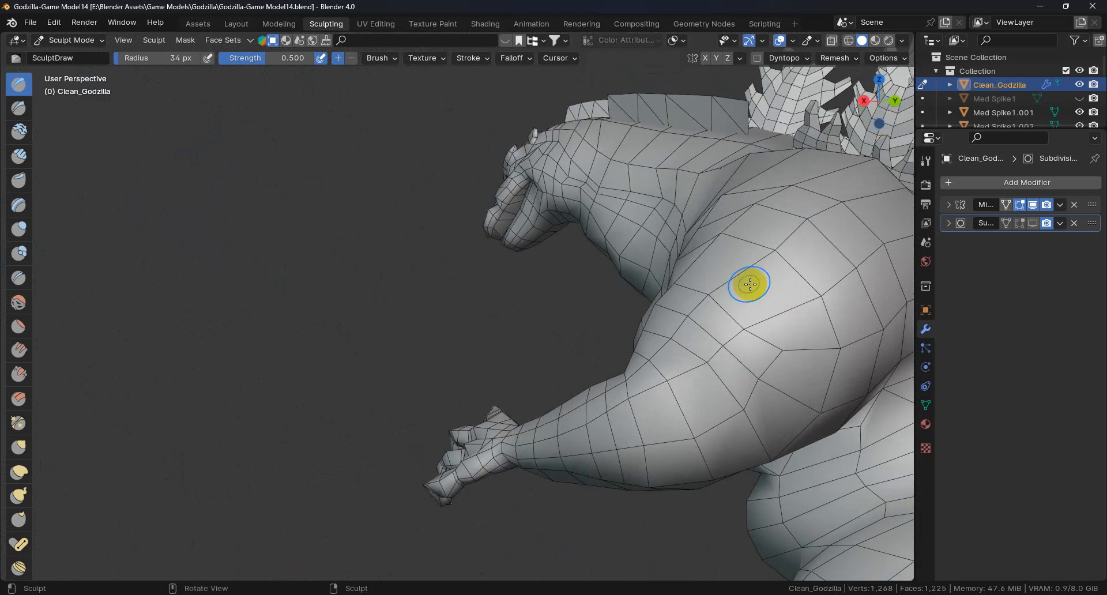
pyautogui.click(19, 445)
pyautogui.moveTo(764, 383); pyautogui.dragTo(823, 424)
pyautogui.moveTo(740, 424); pyautogui.dragTo(760, 475)
pyautogui.moveTo(684, 447)
pyautogui.mouseDown()
pyautogui.moveTo(692, 528)
pyautogui.moveTo(706, 536)
pyautogui.mouseUp()
pyautogui.moveTo(635, 457)
pyautogui.mouseDown()
pyautogui.moveTo(649, 494)
pyautogui.moveTo(610, 479)
pyautogui.mouseUp()
pyautogui.moveTo(593, 454); pyautogui.dragTo(586, 467)
# Pull the forearm's vertices from the elbow towards the wrist into a more even spacing with the Grab brush.
pyautogui.moveTo(638, 452)
pyautogui.mouseDown(button='middle')
pyautogui.moveTo(594, 469)
pyautogui.moveTo(549, 465)
pyautogui.moveTo(675, 470)
pyautogui.moveTo(677, 388)
pyautogui.mouseUp(button='middle')
pyautogui.moveTo(677, 389); pyautogui.dragTo(708, 455)
pyautogui.moveTo(626, 408)
pyautogui.mouseDown()
pyautogui.moveTo(665, 494)
pyautogui.moveTo(605, 437)
pyautogui.moveTo(609, 463)
pyautogui.mouseUp()
pyautogui.moveTo(568, 428); pyautogui.dragTo(562, 446)
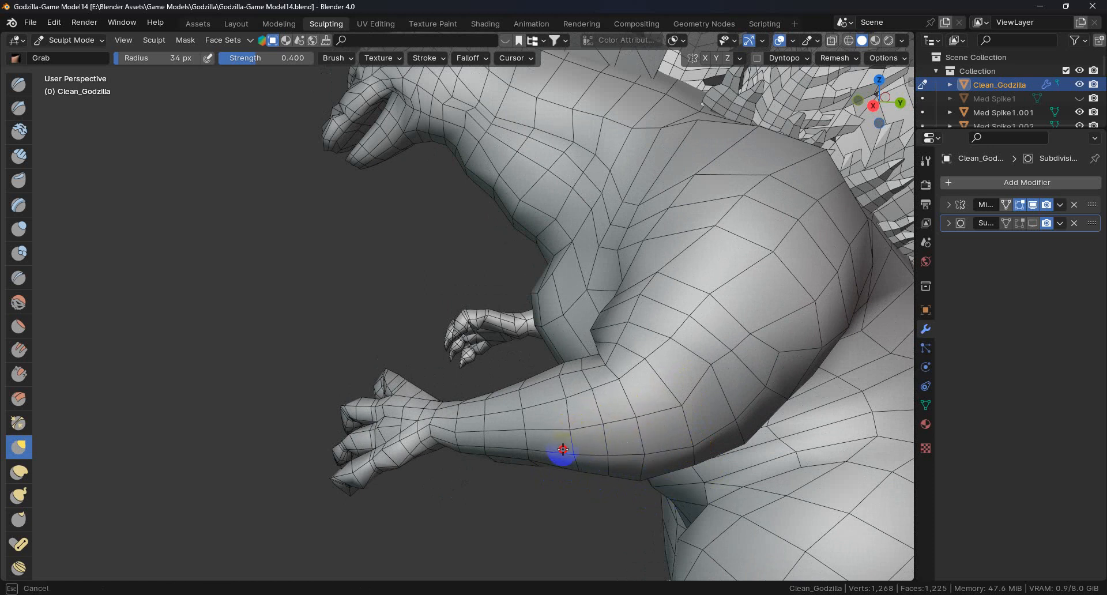
# Grab the vertices on the outer face of the upper arm to straighten its edge loops.
pyautogui.moveTo(525, 433); pyautogui.dragTo(546, 388, button='middle')
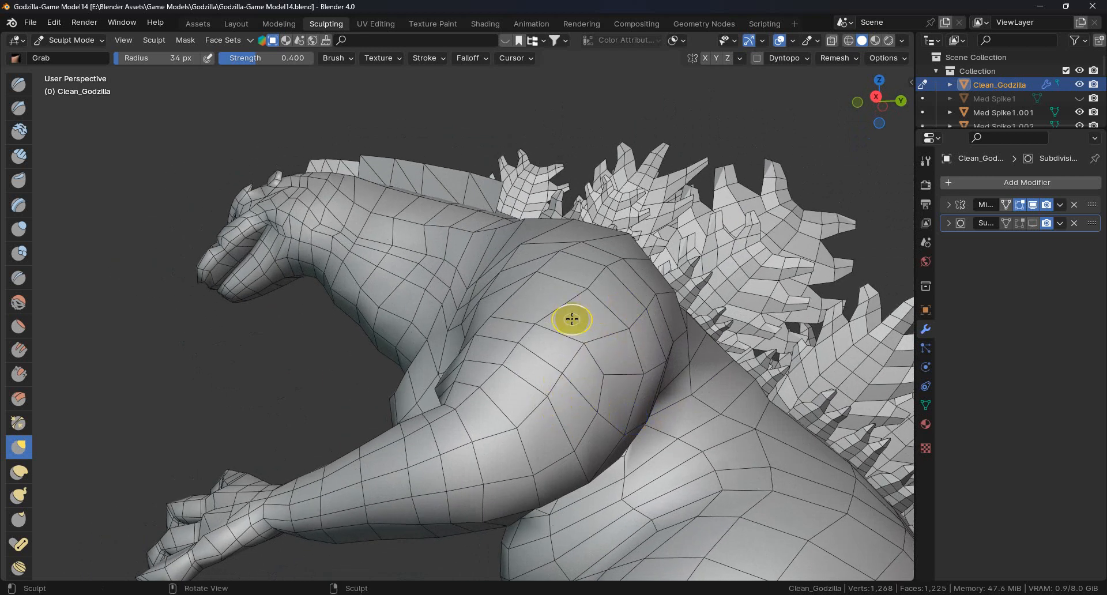
pyautogui.moveTo(574, 289); pyautogui.dragTo(576, 286)
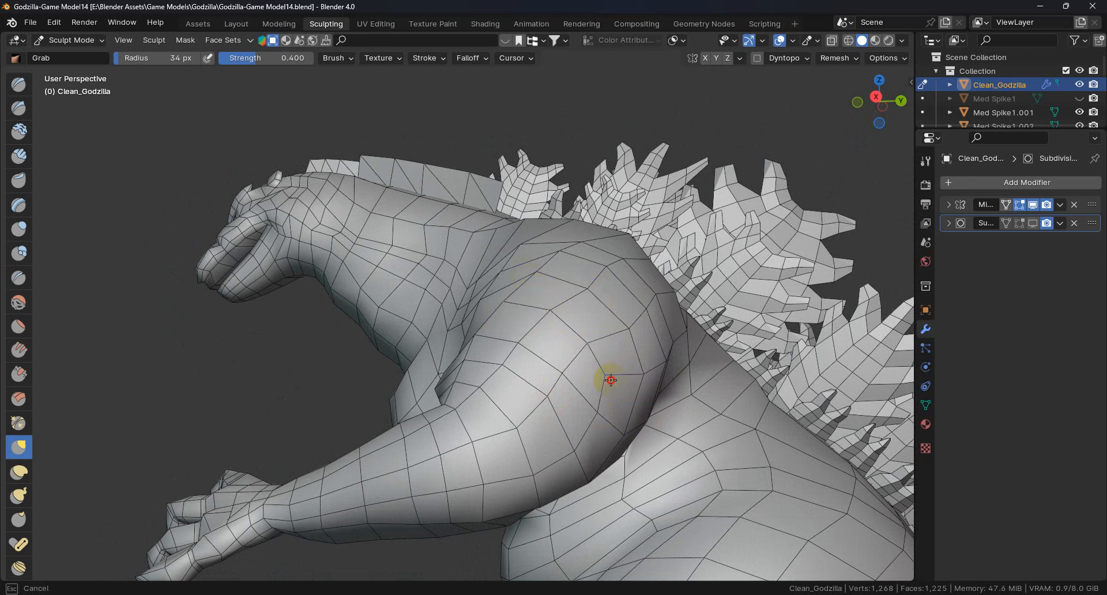
pyautogui.moveTo(612, 409); pyautogui.dragTo(583, 459)
pyautogui.moveTo(543, 429)
pyautogui.mouseDown(button='middle')
pyautogui.moveTo(625, 468)
pyautogui.moveTo(667, 440)
pyautogui.moveTo(590, 423)
pyautogui.moveTo(614, 464)
pyautogui.mouseUp(button='middle')
pyautogui.moveTo(510, 402); pyautogui.dragTo(507, 400)
# Reposition the vertices at the front of the shoulder above the armpit to even out the faces.
pyautogui.keyDown('shift'); pyautogui.moveTo(508, 400); pyautogui.dragTo(606, 398, button='middle'); pyautogui.keyUp('shift')
pyautogui.moveTo(544, 281); pyautogui.dragTo(534, 309)
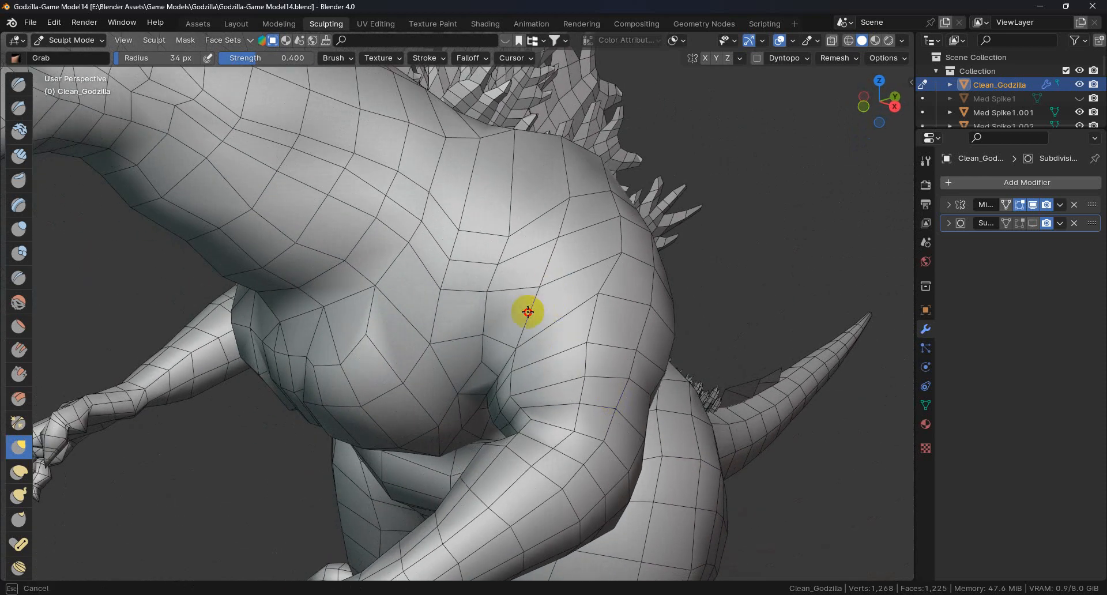
pyautogui.moveTo(558, 247); pyautogui.dragTo(551, 265)
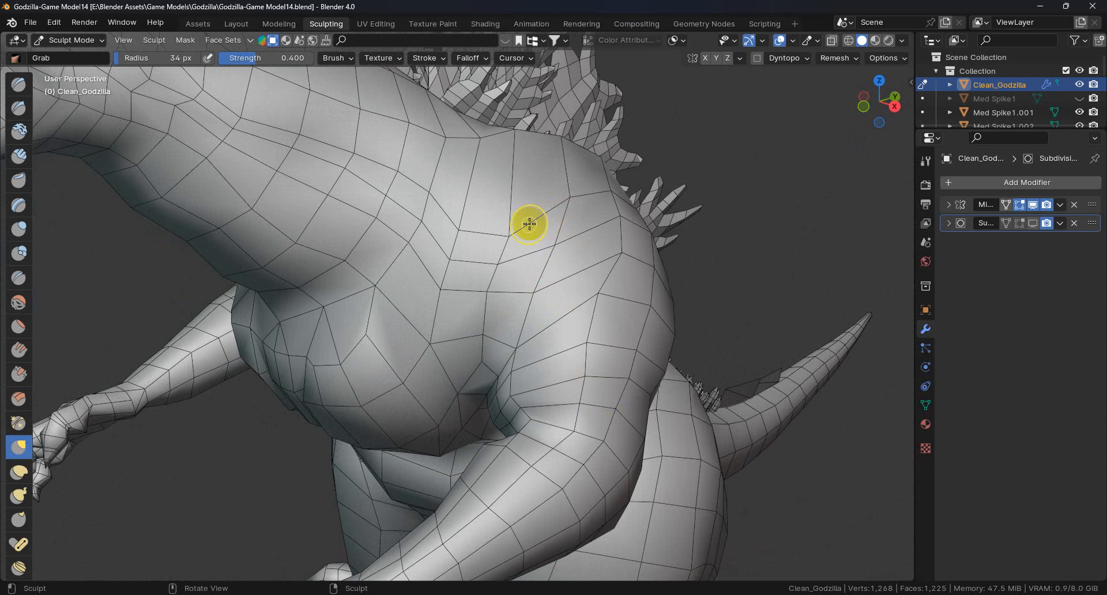
pyautogui.moveTo(514, 189)
pyautogui.mouseDown()
pyautogui.moveTo(457, 223)
pyautogui.moveTo(469, 173)
pyautogui.moveTo(564, 235)
pyautogui.mouseUp()
# Adjust the vertices over the top of the shoulder and the adjoining neck base with the Grab brush.
pyautogui.moveTo(563, 234)
pyautogui.mouseDown(button='middle')
pyautogui.moveTo(459, 233)
pyautogui.moveTo(474, 271)
pyautogui.mouseUp(button='middle')
pyautogui.moveTo(568, 220)
pyautogui.mouseDown()
pyautogui.moveTo(619, 149)
pyautogui.moveTo(606, 157)
pyautogui.mouseUp()
pyautogui.moveTo(534, 194)
pyautogui.mouseDown()
pyautogui.moveTo(557, 148)
pyautogui.moveTo(487, 141)
pyautogui.mouseUp()
pyautogui.moveTo(470, 101); pyautogui.dragTo(471, 99)
pyautogui.moveTo(663, 212)
pyautogui.mouseDown()
pyautogui.moveTo(695, 166)
pyautogui.moveTo(741, 191)
pyautogui.mouseUp()
pyautogui.moveTo(715, 200)
pyautogui.mouseDown(button='middle')
pyautogui.moveTo(796, 183)
pyautogui.moveTo(808, 204)
pyautogui.mouseUp(button='middle')
pyautogui.moveTo(676, 216)
pyautogui.mouseDown()
pyautogui.moveTo(680, 205)
pyautogui.moveTo(655, 222)
pyautogui.mouseUp()
# Grab the vertices in the crease where the back of the arm meets the torso to spread them evenly.
pyautogui.moveTo(655, 222)
pyautogui.mouseDown(button='middle')
pyautogui.moveTo(470, 198)
pyautogui.moveTo(719, 386)
pyautogui.moveTo(437, 341)
pyautogui.mouseUp(button='middle')
pyautogui.moveTo(528, 317); pyautogui.dragTo(587, 285)
pyautogui.moveTo(536, 376); pyautogui.dragTo(618, 339)
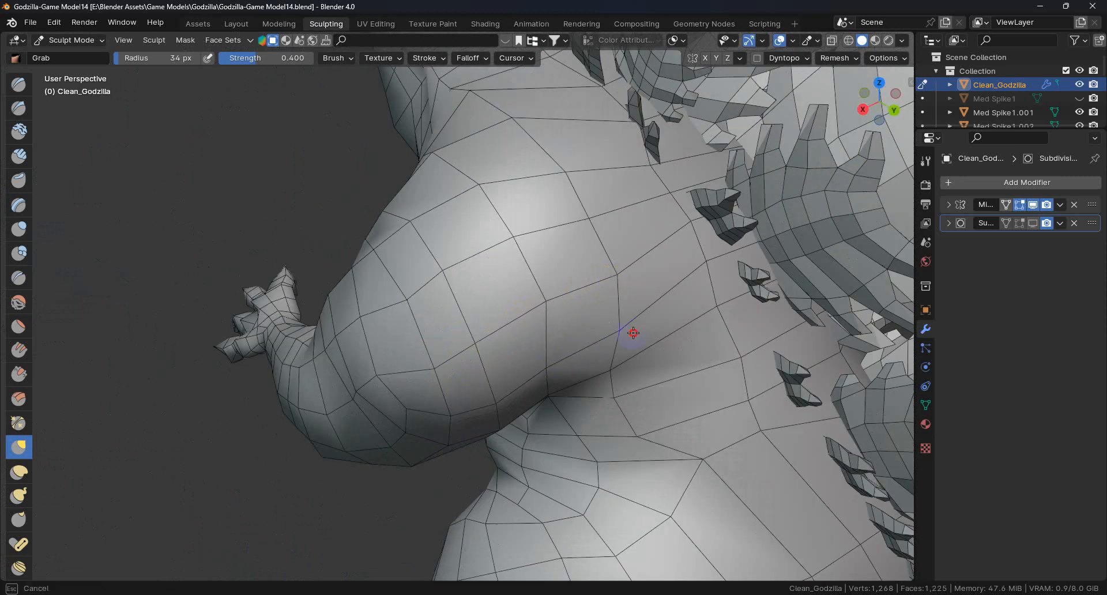
pyautogui.moveTo(681, 320); pyautogui.dragTo(557, 398, button='middle')
pyautogui.moveTo(565, 410); pyautogui.dragTo(593, 376)
# Smooth the edge flow from the lower neck across to the outer shoulder by grabbing its vertices.
pyautogui.moveTo(593, 376)
pyautogui.mouseDown(button='middle')
pyautogui.moveTo(687, 277)
pyautogui.moveTo(663, 321)
pyautogui.moveTo(532, 394)
pyautogui.moveTo(568, 424)
pyautogui.moveTo(631, 395)
pyautogui.moveTo(611, 391)
pyautogui.mouseUp(button='middle')
pyautogui.scroll(-4, 533, 393)
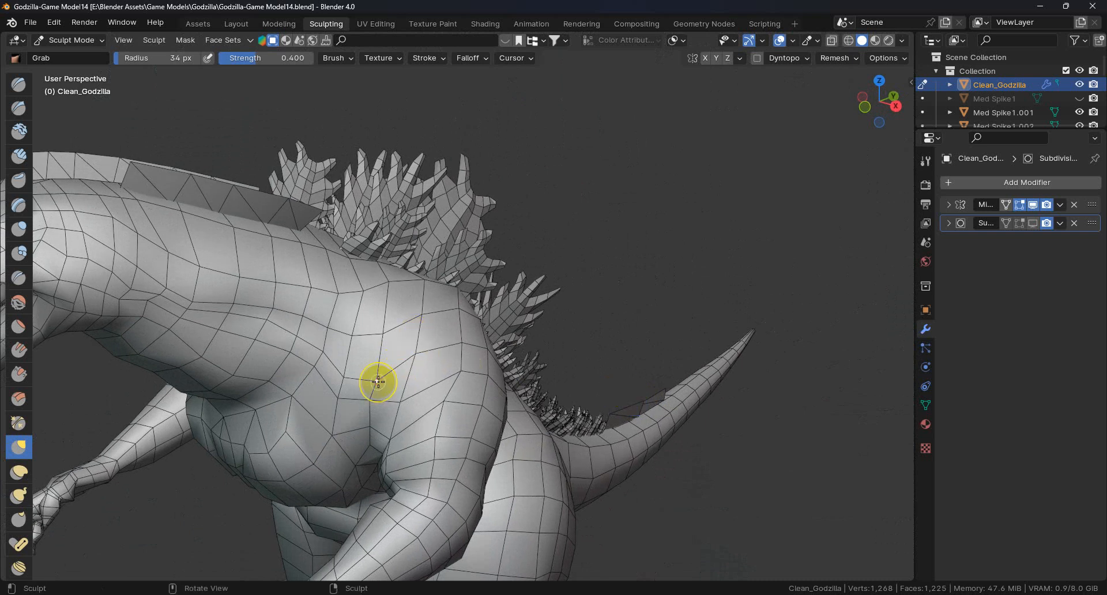
pyautogui.moveTo(372, 351); pyautogui.dragTo(233, 319)
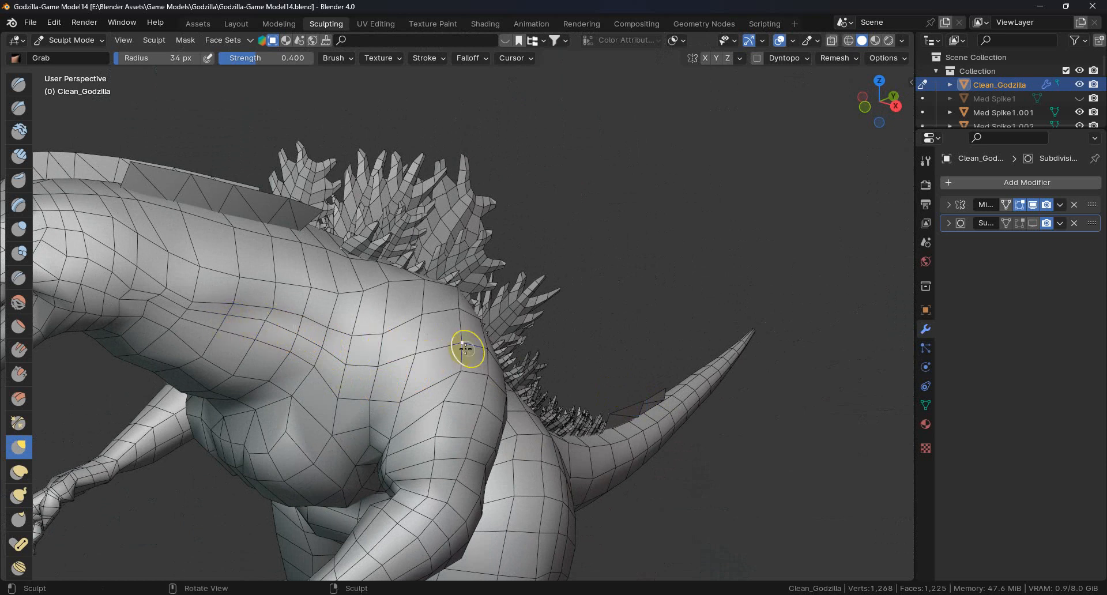
pyautogui.moveTo(466, 335)
pyautogui.mouseDown()
pyautogui.moveTo(461, 365)
pyautogui.moveTo(487, 376)
pyautogui.mouseUp()
pyautogui.moveTo(487, 375)
pyautogui.mouseDown(button='middle')
pyautogui.moveTo(396, 388)
pyautogui.moveTo(437, 366)
pyautogui.mouseUp(button='middle')
pyautogui.moveTo(437, 367)
pyautogui.mouseDown()
pyautogui.moveTo(441, 341)
pyautogui.moveTo(479, 323)
pyautogui.moveTo(477, 306)
pyautogui.moveTo(496, 289)
pyautogui.mouseUp()
# Refine the upper rear contour of the shoulder next to the dorsal spikes with the Grab brush.
pyautogui.moveTo(509, 362)
pyautogui.mouseDown(button='middle')
pyautogui.moveTo(519, 301)
pyautogui.moveTo(522, 350)
pyautogui.mouseUp(button='middle')
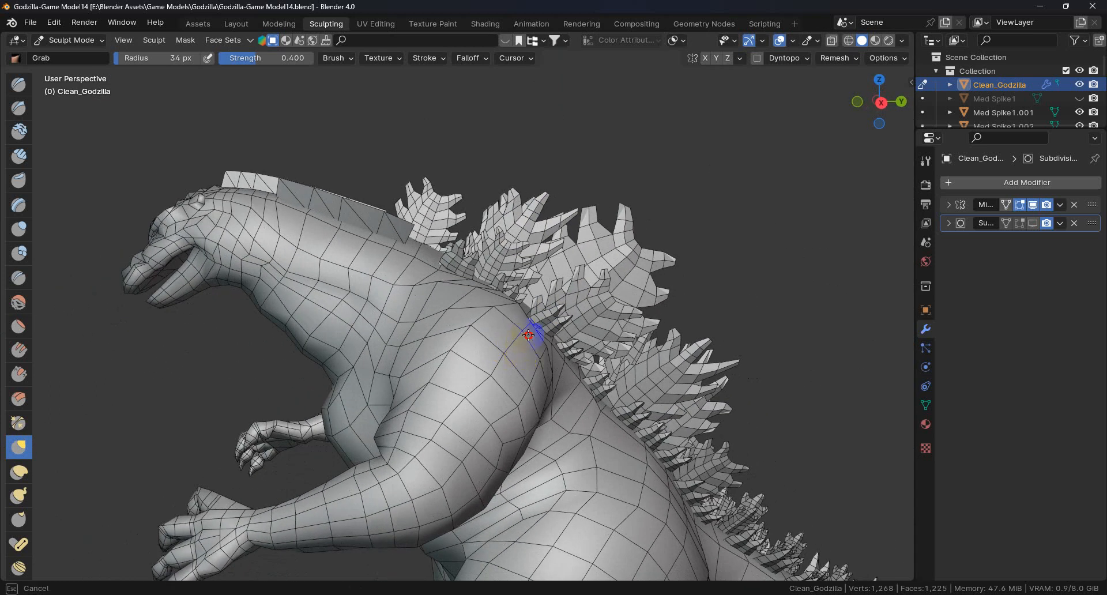
pyautogui.moveTo(541, 326); pyautogui.dragTo(517, 351)
pyautogui.moveTo(516, 352); pyautogui.dragTo(561, 323, button='middle')
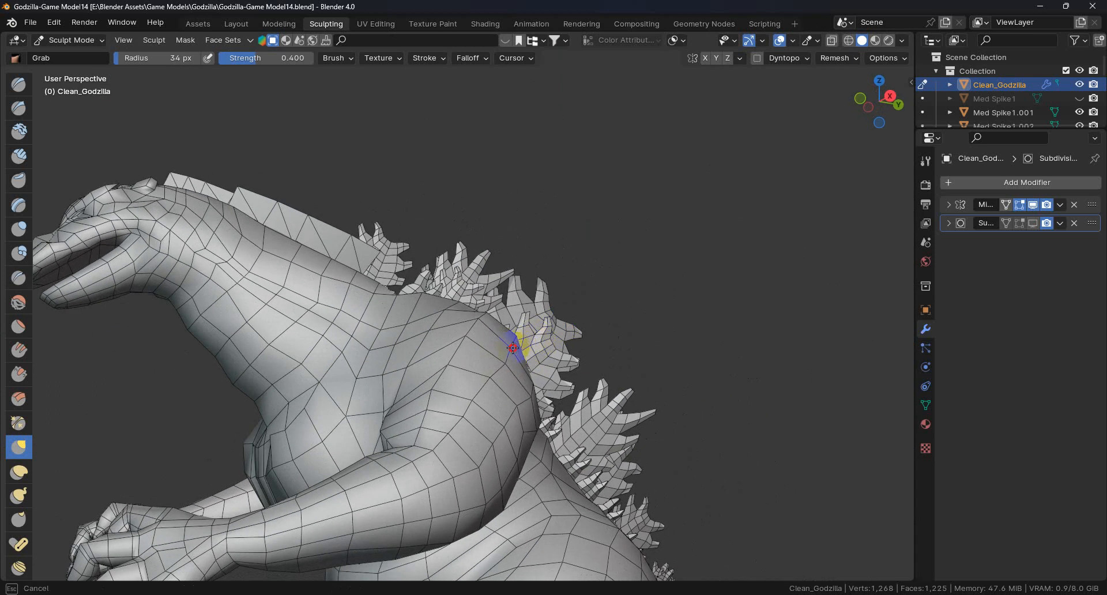
pyautogui.moveTo(497, 375); pyautogui.dragTo(555, 400, button='middle')
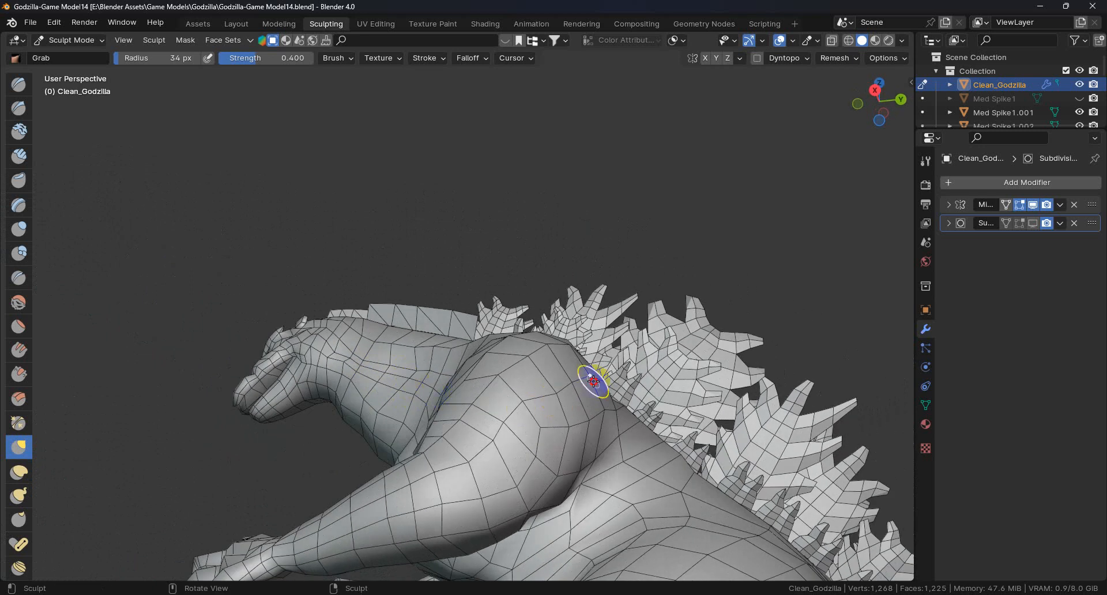
pyautogui.moveTo(593, 369); pyautogui.dragTo(563, 392, button='middle')
pyautogui.moveTo(603, 349); pyautogui.dragTo(568, 383, button='middle')
# Reposition the vertices on the upper back between the shoulder and the spike row with the Grab brush.
pyautogui.scroll(-3, 504, 485)
pyautogui.scroll(6, 561, 407)
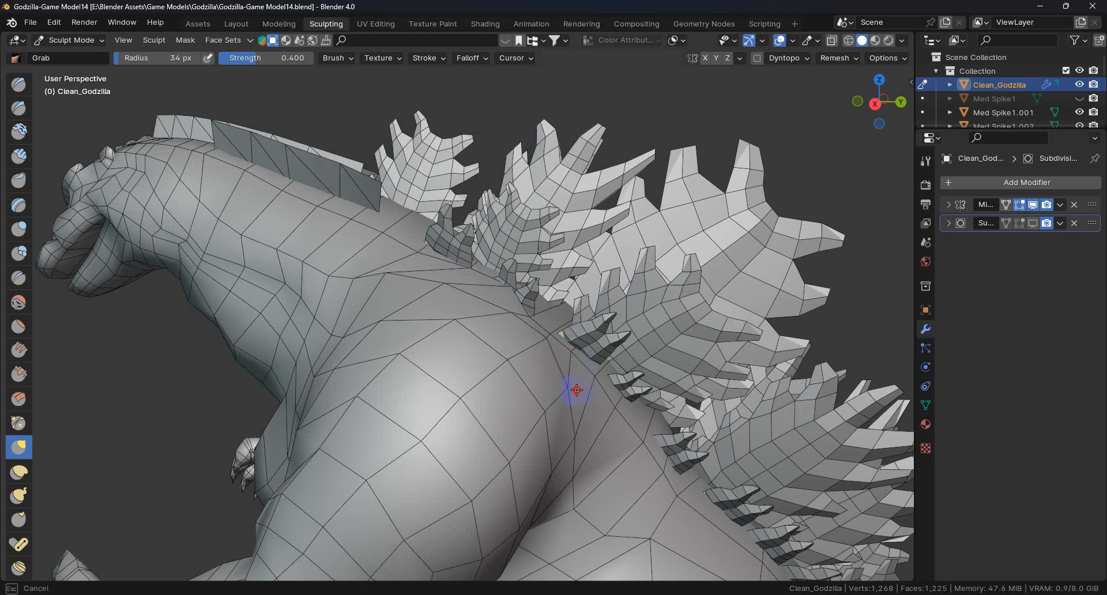
pyautogui.moveTo(481, 340); pyautogui.dragTo(603, 330, button='middle')
pyautogui.moveTo(591, 378); pyautogui.dragTo(564, 474, button='middle')
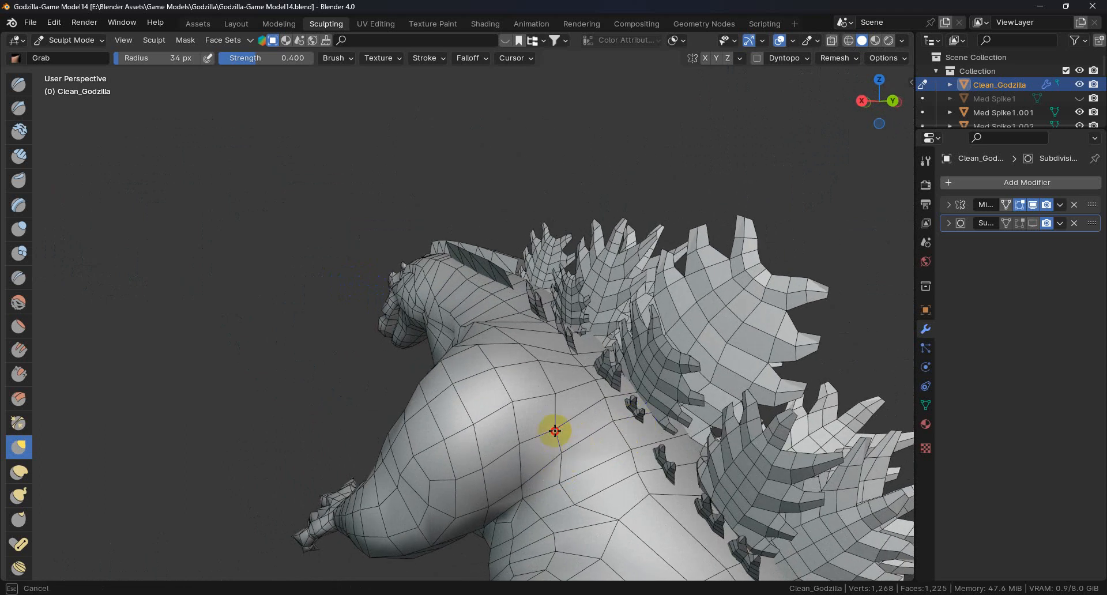
pyautogui.moveTo(578, 470)
pyautogui.mouseDown()
pyautogui.moveTo(609, 487)
pyautogui.moveTo(570, 480)
pyautogui.moveTo(581, 449)
pyautogui.mouseUp()
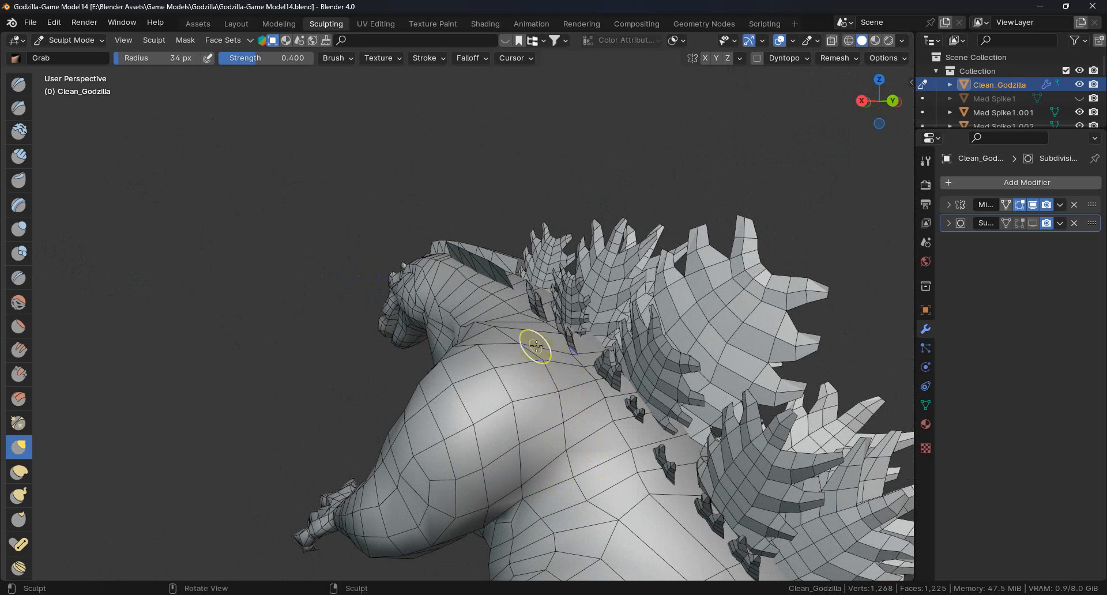
# Adjust the vertices on the flank below the arm and check the whole model's topology.
pyautogui.moveTo(597, 478)
pyautogui.mouseDown(button='middle')
pyautogui.moveTo(620, 477)
pyautogui.moveTo(593, 402)
pyautogui.moveTo(565, 370)
pyautogui.moveTo(605, 408)
pyautogui.moveTo(529, 425)
pyautogui.moveTo(574, 422)
pyautogui.moveTo(596, 402)
pyautogui.mouseUp(button='middle')
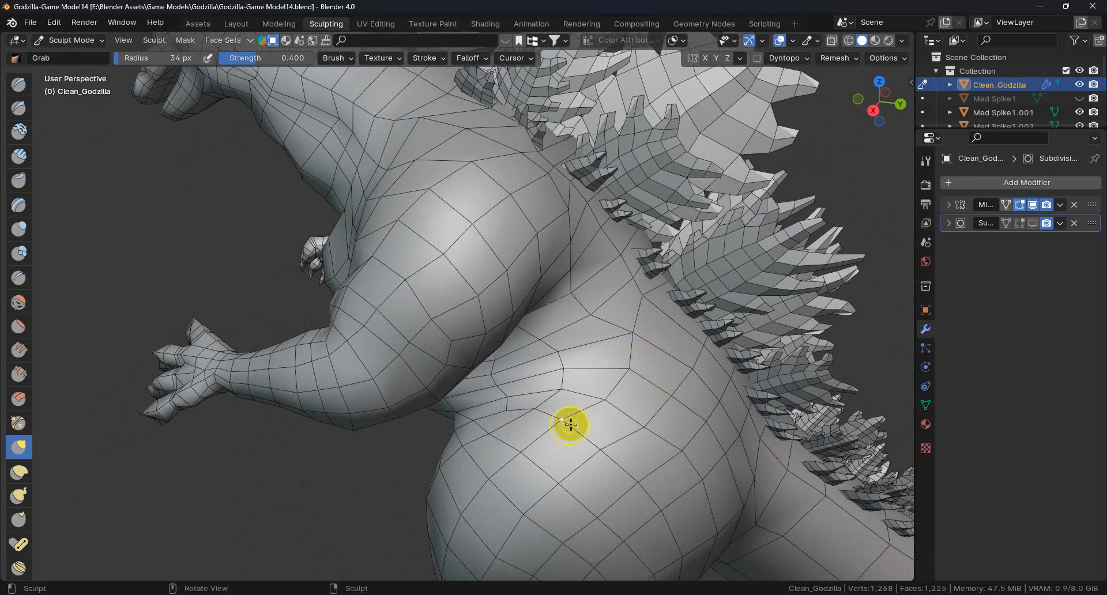
pyautogui.moveTo(578, 435); pyautogui.dragTo(578, 434)
pyautogui.moveTo(577, 435)
pyautogui.mouseDown(button='middle')
pyautogui.moveTo(600, 433)
pyautogui.moveTo(583, 423)
pyautogui.mouseUp(button='middle')
pyautogui.scroll(-4, 591, 440)
pyautogui.moveTo(499, 424)
pyautogui.mouseDown(button='middle')
pyautogui.moveTo(564, 395)
pyautogui.moveTo(453, 375)
pyautogui.moveTo(408, 329)
pyautogui.moveTo(441, 326)
pyautogui.moveTo(447, 365)
pyautogui.moveTo(363, 400)
pyautogui.moveTo(418, 418)
pyautogui.moveTo(494, 408)
pyautogui.moveTo(526, 391)
pyautogui.moveTo(561, 400)
pyautogui.moveTo(525, 338)
pyautogui.mouseUp(button='middle')
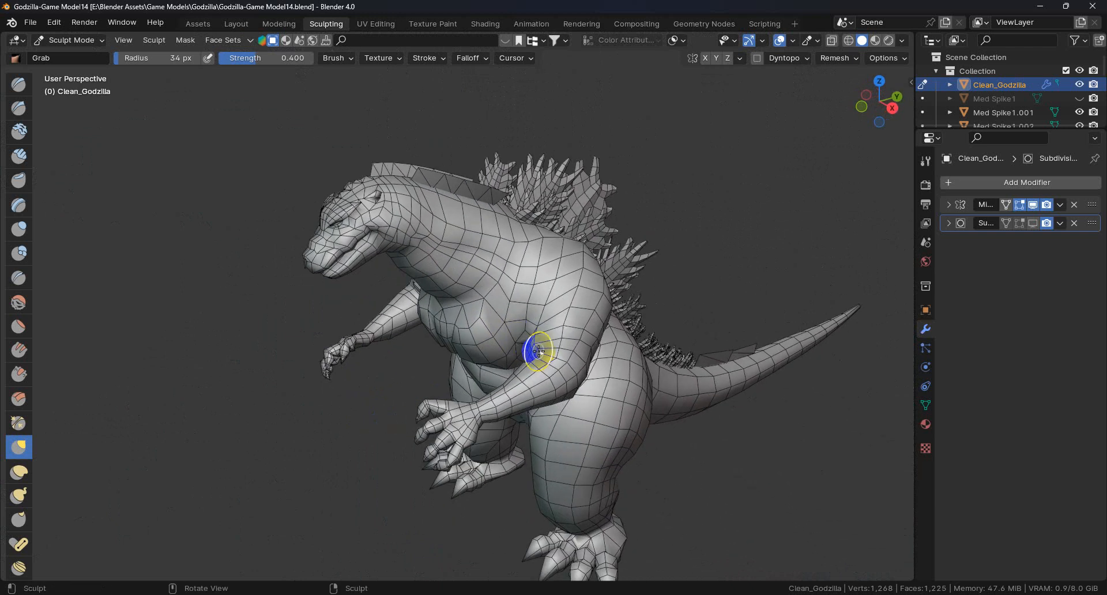